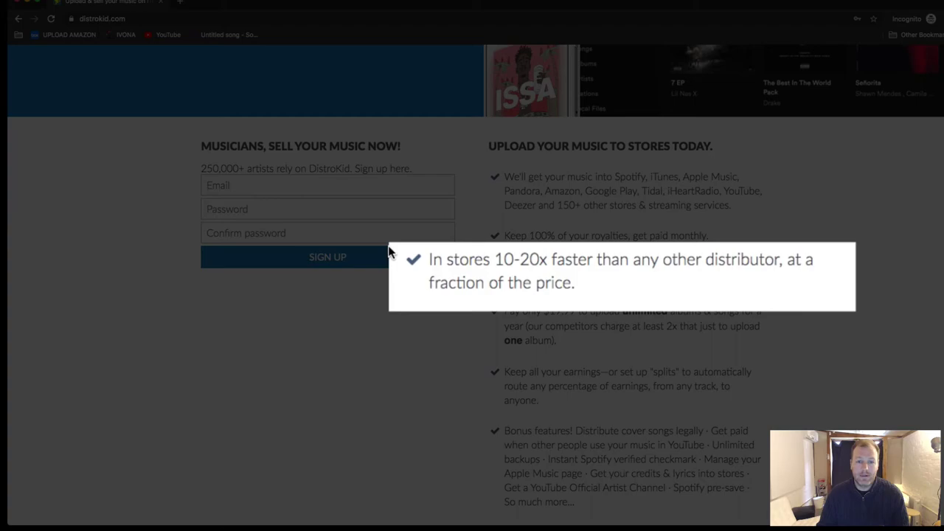
Switch to the browser window with the Digital Distribution Comparison Chart and look over the listed companies.
{"action": "scroll", "coordinate": [490, 291], "scroll_direction": "up", "scroll_amount": 2}
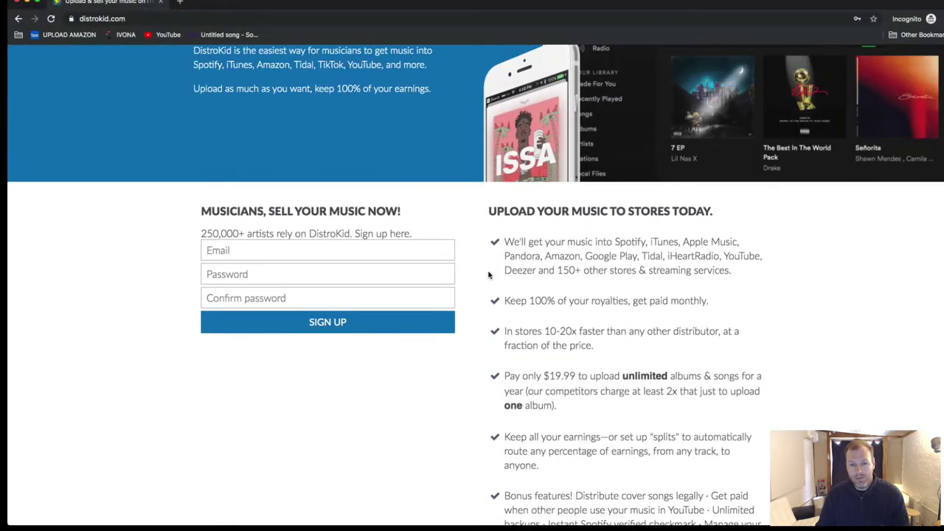
{"action": "key", "text": "ctrl+Up"}
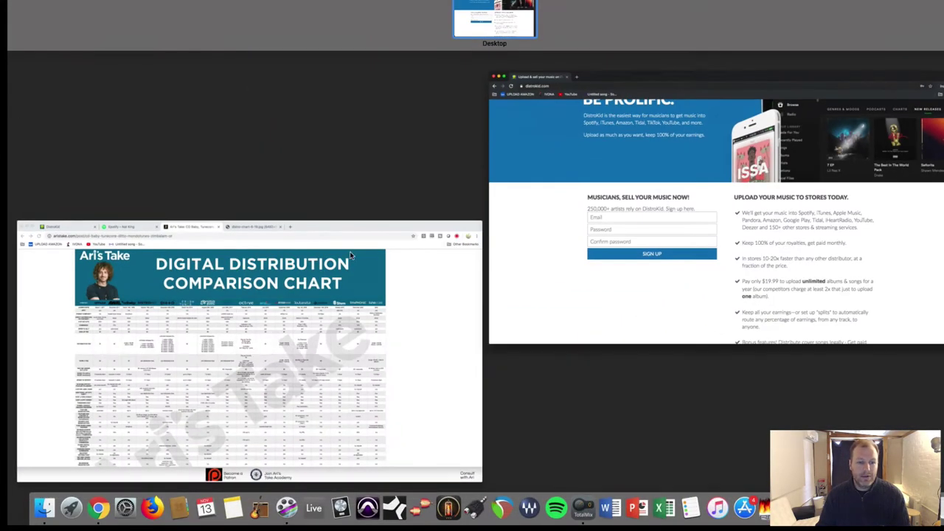
{"action": "left_click", "coordinate": [421, 322]}
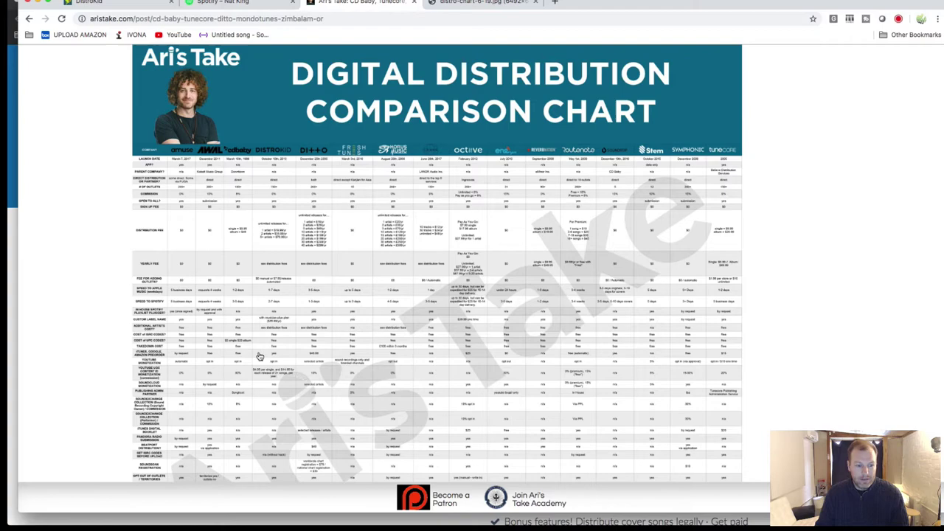
{"action": "scroll", "coordinate": [260, 357], "scroll_direction": "down", "scroll_amount": 10}
{"action": "scroll", "coordinate": [260, 357], "scroll_direction": "up", "scroll_amount": 8}
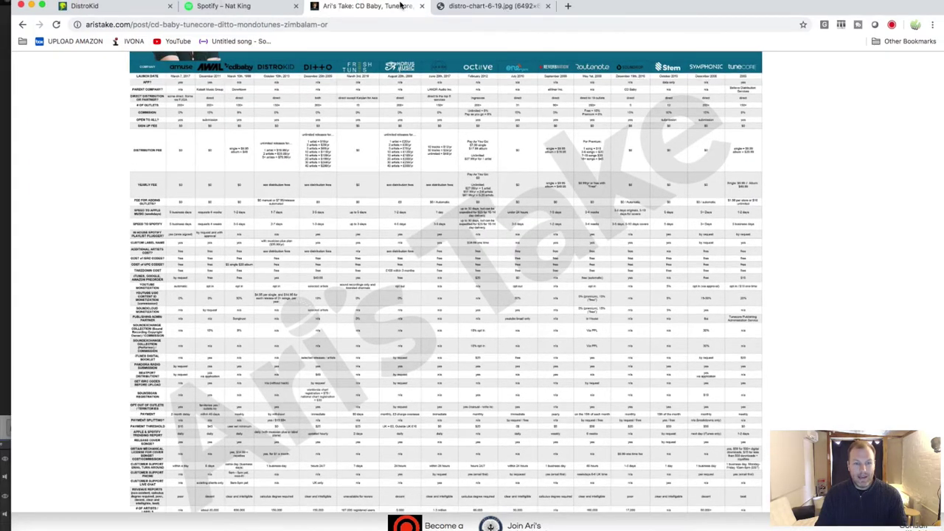
Open the full-size distro-chart-6-19.jpg image and compare the distribution fees of CD Baby and DistroKid.
{"action": "left_click", "coordinate": [494, 6]}
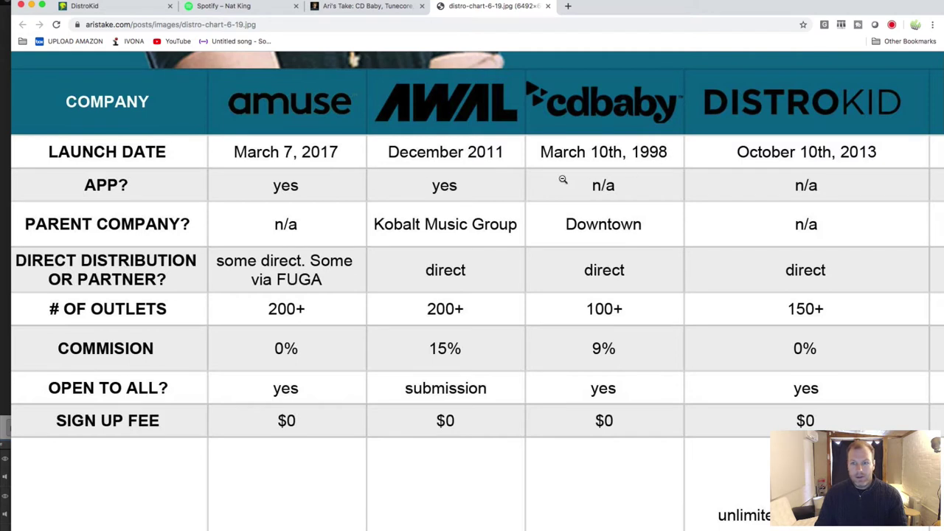
{"action": "scroll", "coordinate": [686, 238], "scroll_direction": "down", "scroll_amount": 1}
{"action": "scroll", "coordinate": [687, 241], "scroll_direction": "up", "scroll_amount": 1}
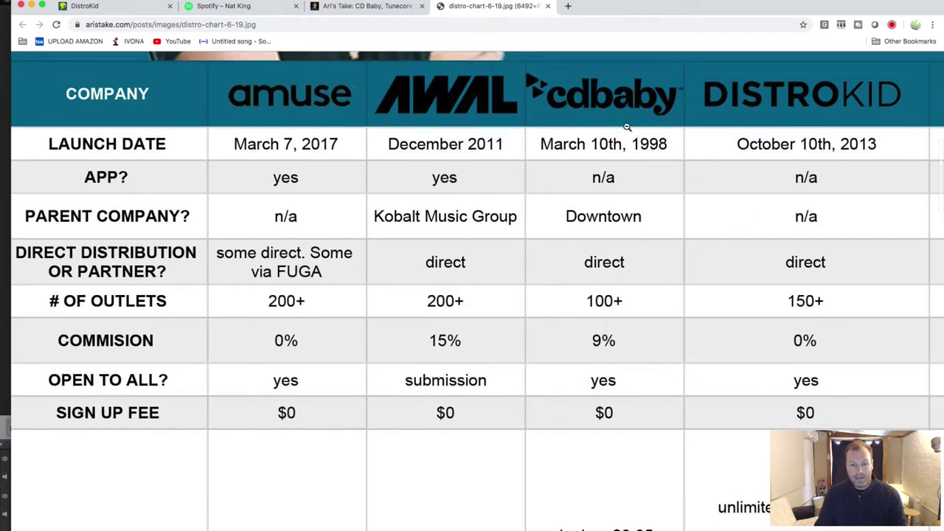
{"action": "scroll", "coordinate": [617, 356], "scroll_direction": "down", "scroll_amount": 3}
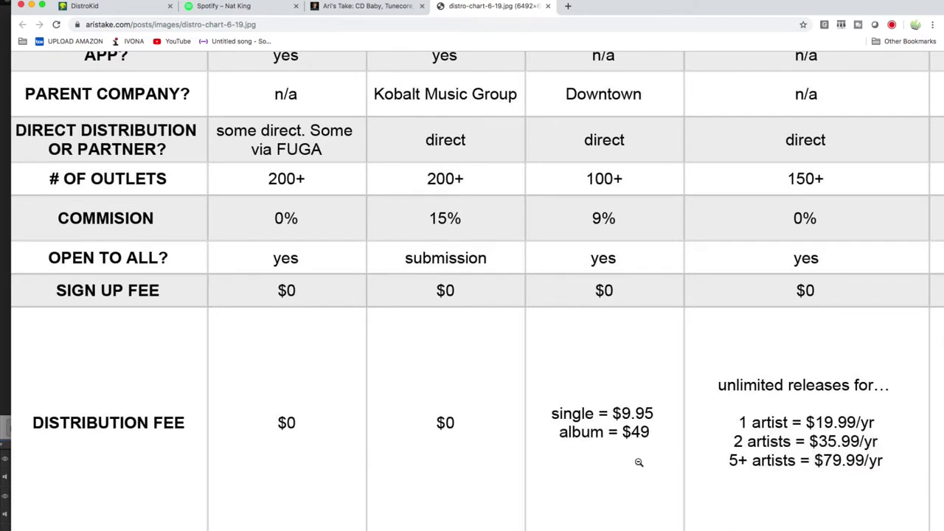
{"action": "scroll", "coordinate": [620, 457], "scroll_direction": "down", "scroll_amount": 1}
{"action": "scroll", "coordinate": [620, 457], "scroll_direction": "up", "scroll_amount": 1}
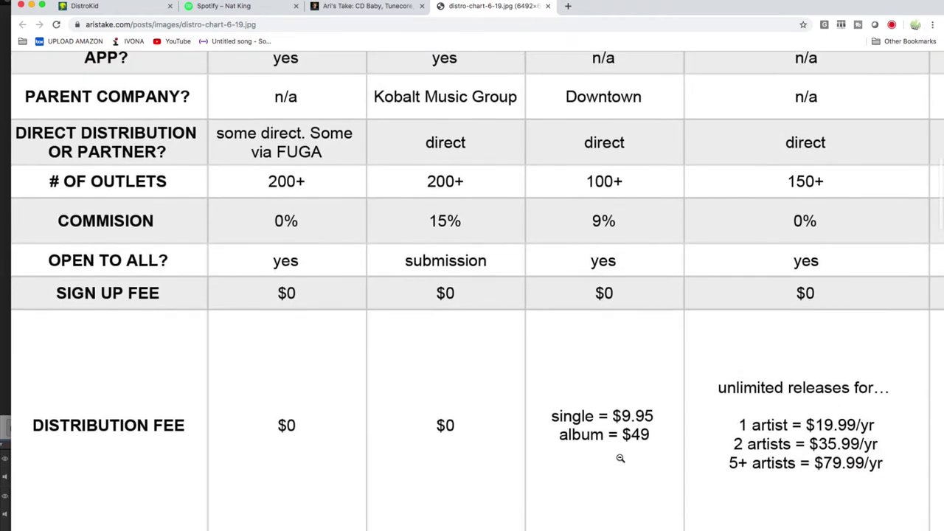
{"action": "scroll", "coordinate": [620, 456], "scroll_direction": "down", "scroll_amount": 1}
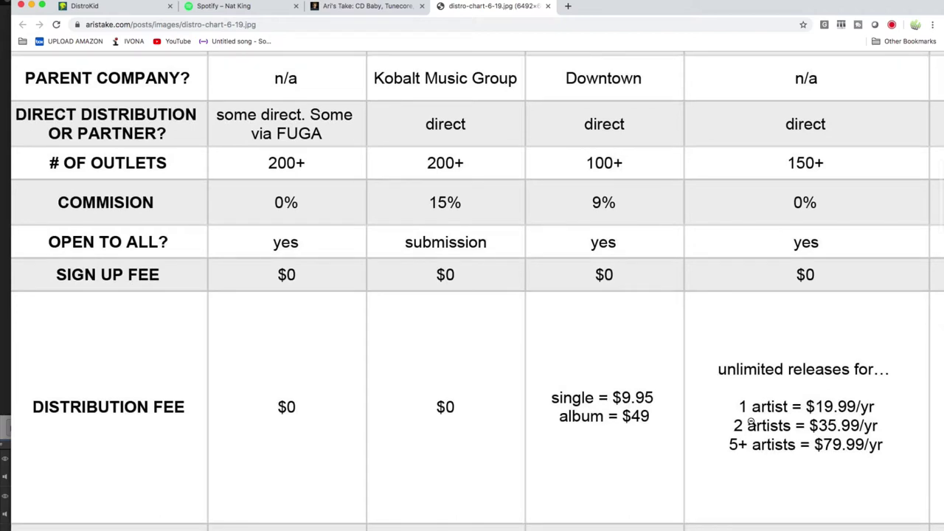
{"action": "scroll", "coordinate": [754, 420], "scroll_direction": "up", "scroll_amount": 3}
{"action": "scroll", "coordinate": [755, 419], "scroll_direction": "down", "scroll_amount": 3}
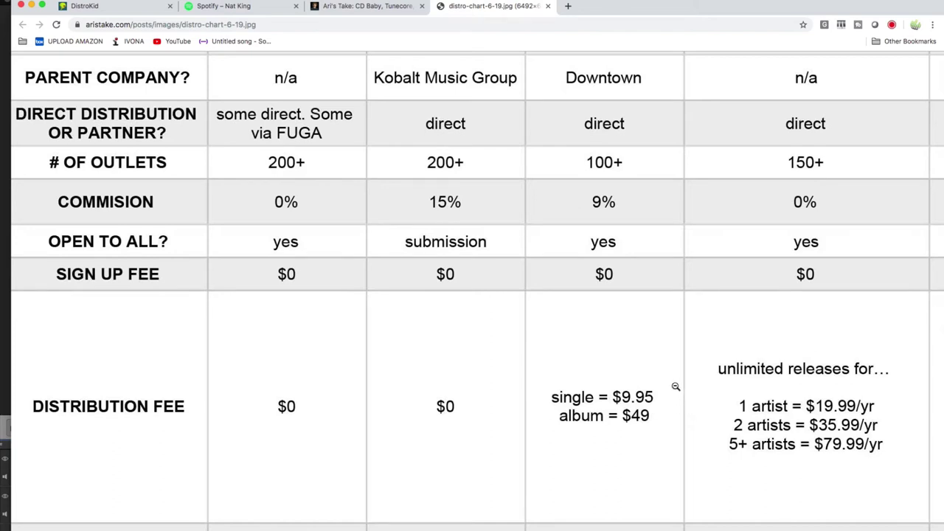
{"action": "scroll", "coordinate": [672, 388], "scroll_direction": "up", "scroll_amount": 1}
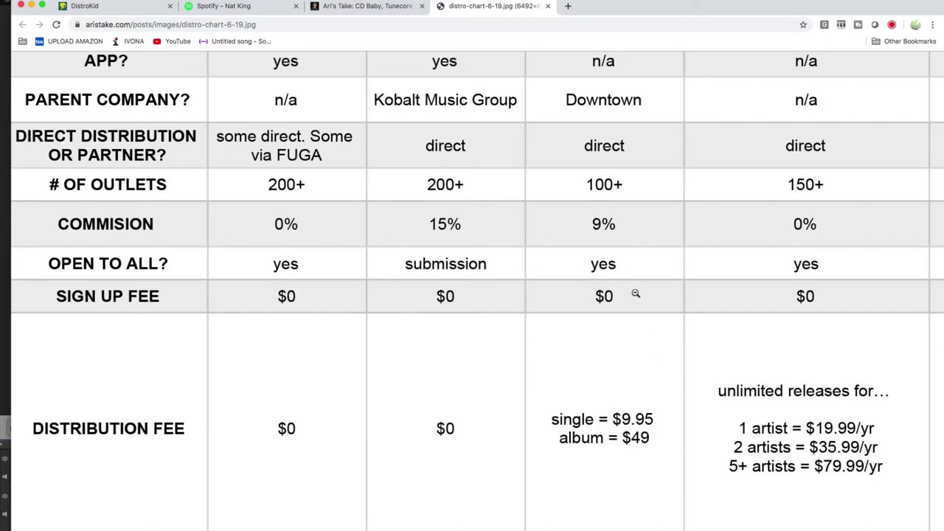
Compare the commission, sign-up fee and distribution fee rows for CD Baby, AWAL and DistroKid in the chart.
{"action": "scroll", "coordinate": [630, 295], "scroll_direction": "up", "scroll_amount": 4}
{"action": "scroll", "coordinate": [630, 295], "scroll_direction": "up", "scroll_amount": 1}
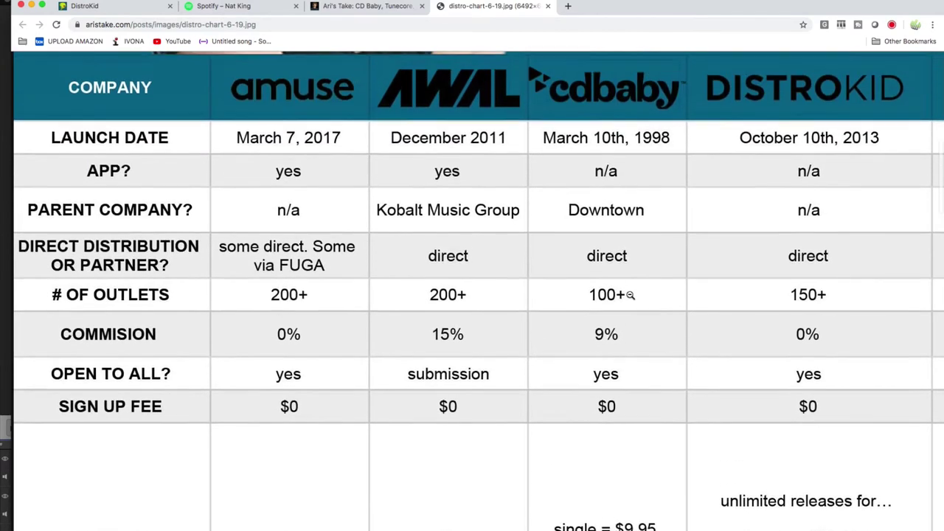
{"action": "scroll", "coordinate": [625, 353], "scroll_direction": "down", "scroll_amount": 2}
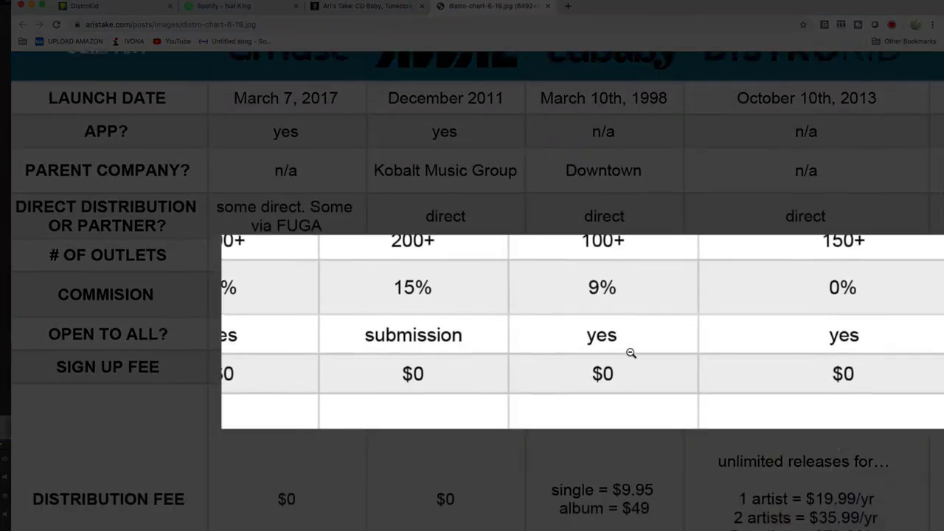
{"action": "scroll", "coordinate": [635, 266], "scroll_direction": "up", "scroll_amount": 2}
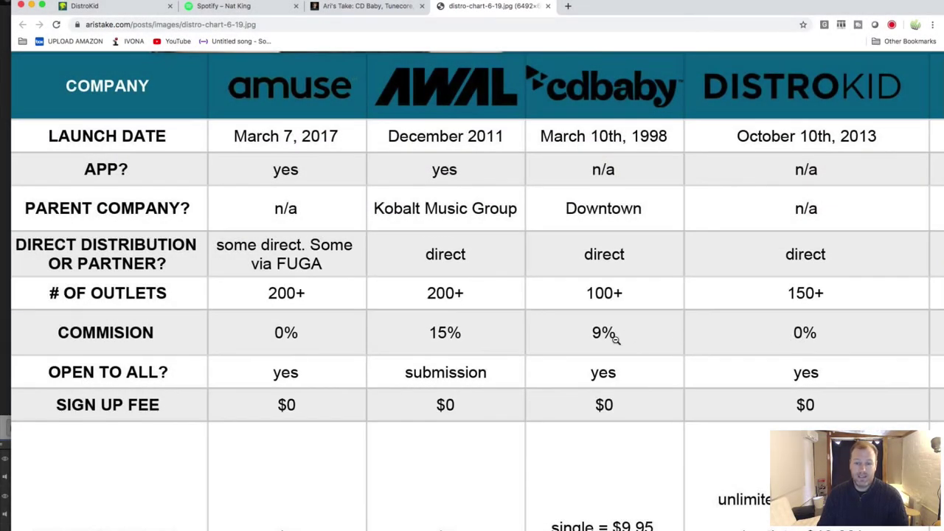
{"action": "scroll", "coordinate": [612, 325], "scroll_direction": "down", "scroll_amount": 1}
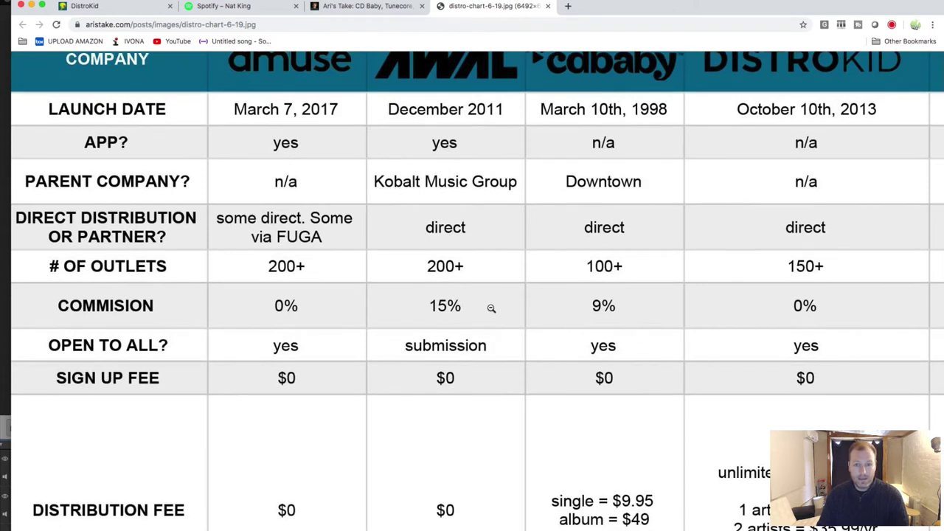
{"action": "scroll", "coordinate": [515, 326], "scroll_direction": "up", "scroll_amount": 2}
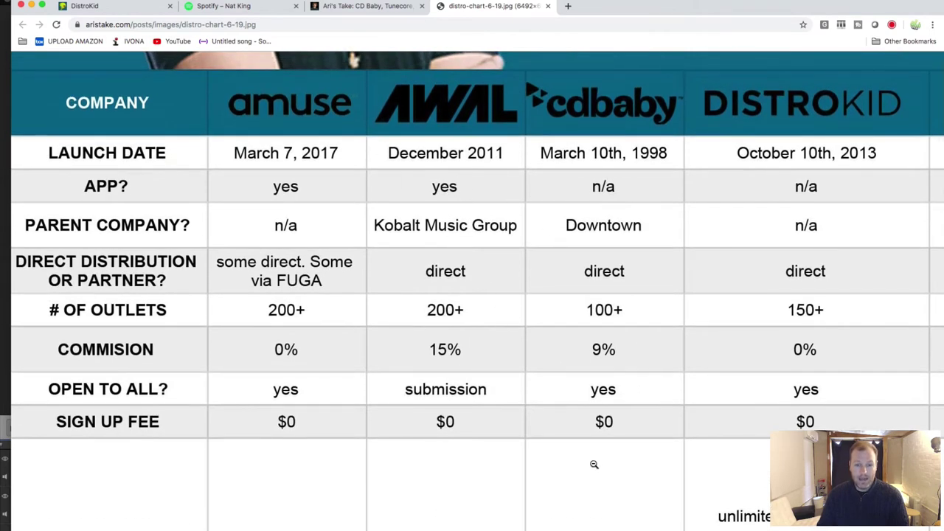
{"action": "scroll", "coordinate": [476, 362], "scroll_direction": "down", "scroll_amount": 4}
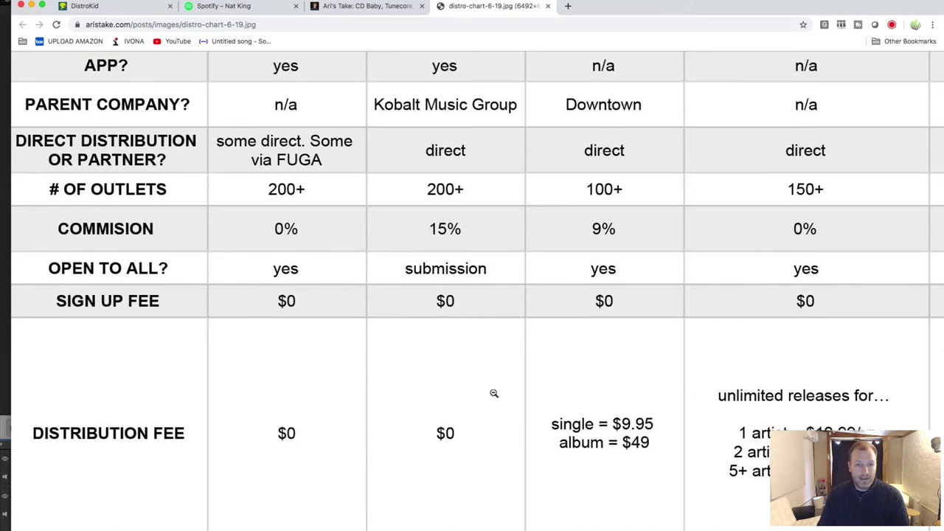
{"action": "scroll", "coordinate": [494, 391], "scroll_direction": "up", "scroll_amount": 5}
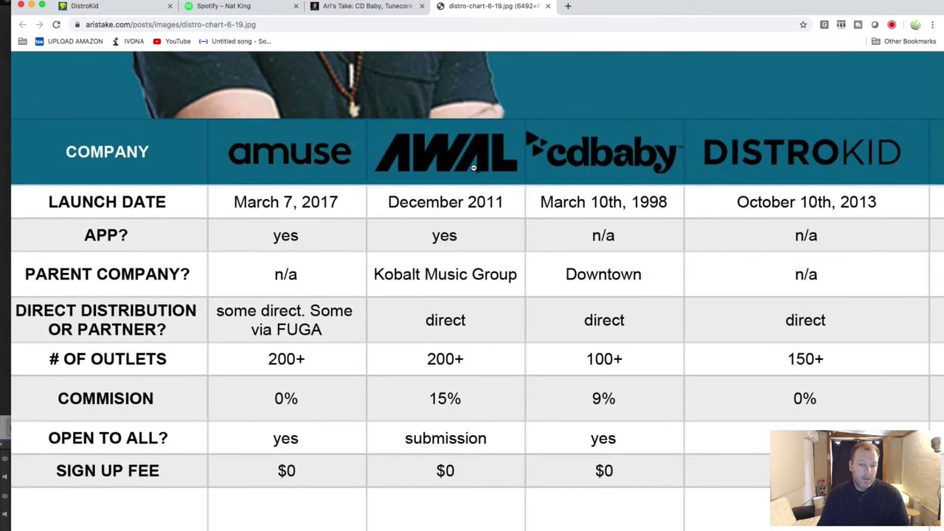
{"action": "scroll", "coordinate": [516, 420], "scroll_direction": "down", "scroll_amount": 4}
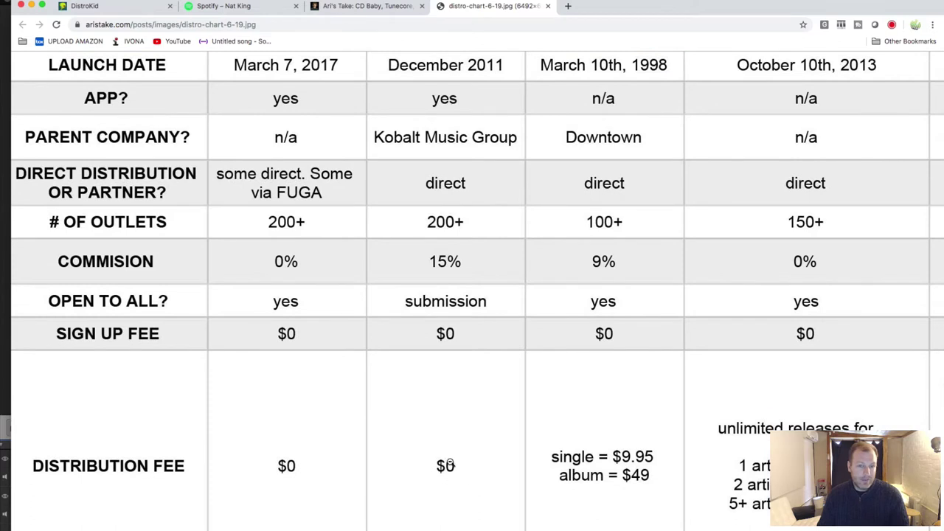
{"action": "scroll", "coordinate": [483, 413], "scroll_direction": "up", "scroll_amount": 1}
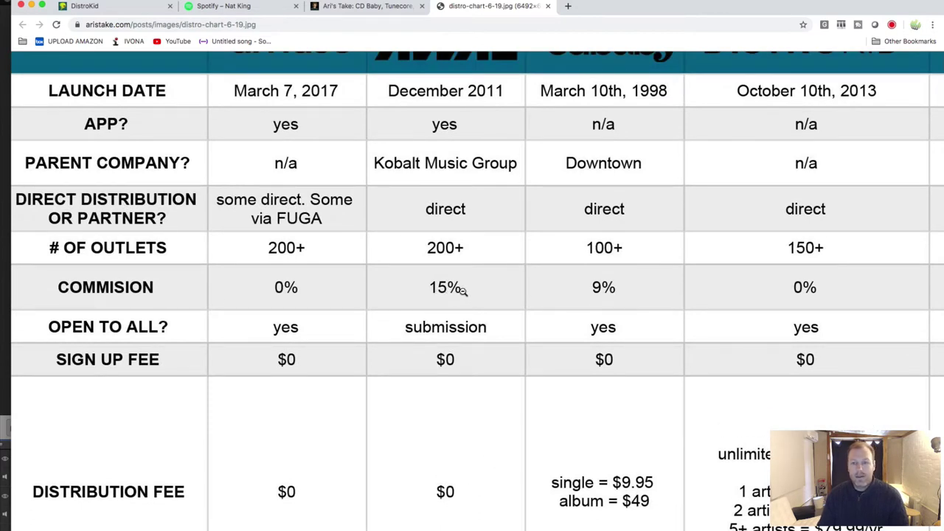
{"action": "scroll", "coordinate": [461, 292], "scroll_direction": "up", "scroll_amount": 2}
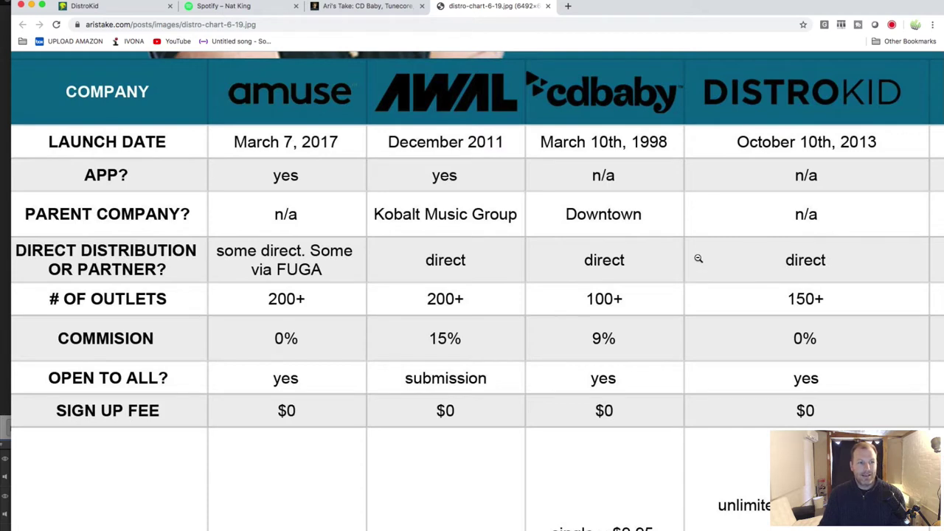
Return to the DistroKid dashboard, discarding the open upload form, and start a new music upload.
{"action": "left_click", "coordinate": [110, 12]}
{"action": "scroll", "coordinate": [253, 202], "scroll_direction": "up", "scroll_amount": 2}
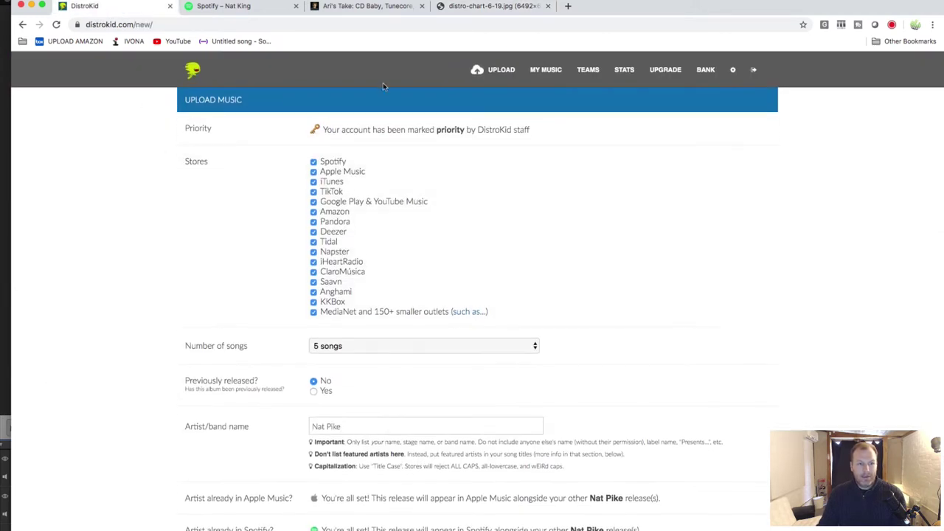
{"action": "left_click", "coordinate": [186, 77]}
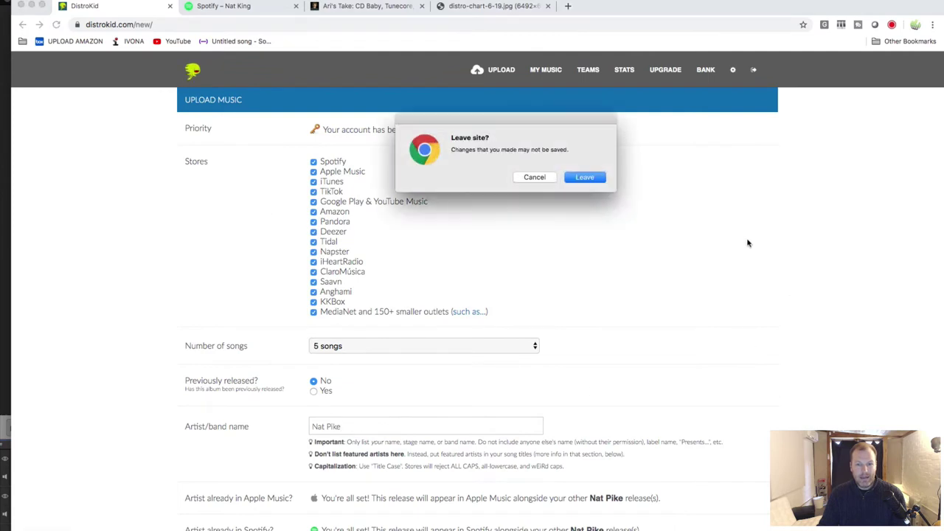
{"action": "left_click", "coordinate": [587, 178]}
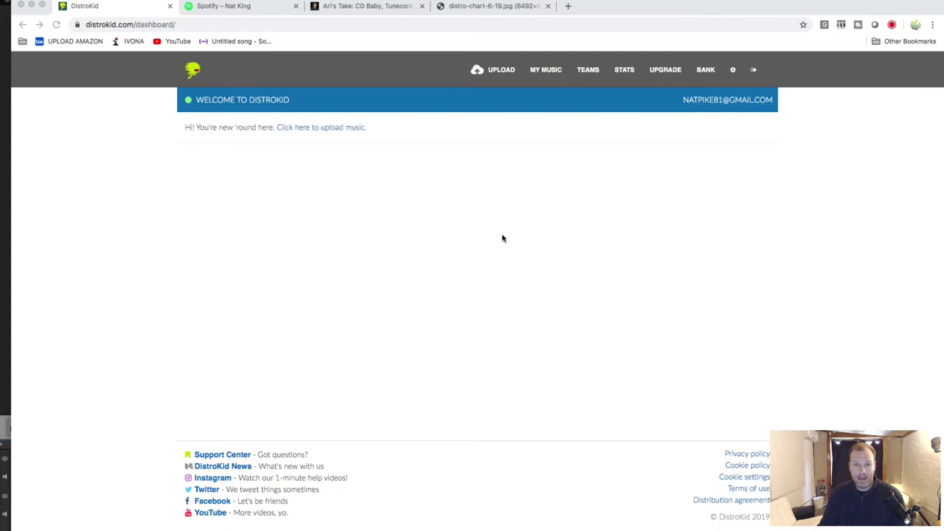
{"action": "left_click", "coordinate": [495, 72]}
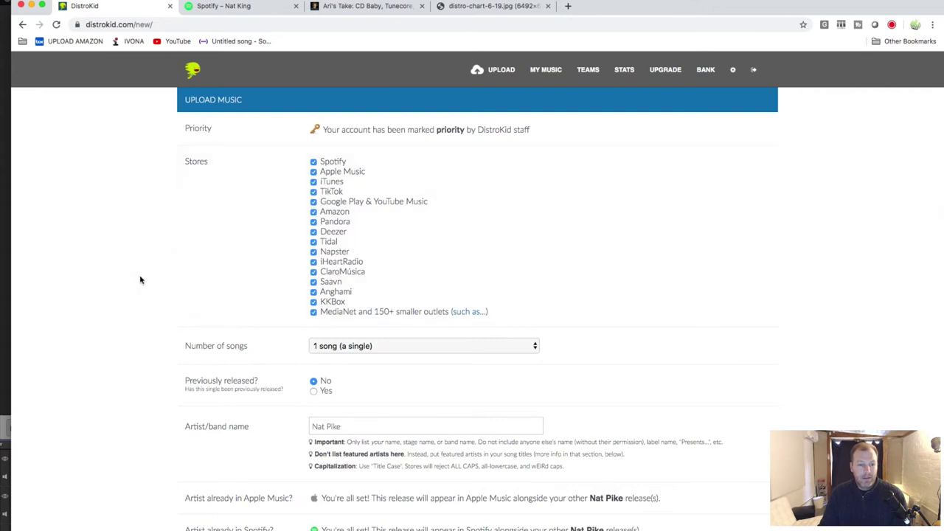
Set the release's number of songs to 5 songs.
{"action": "scroll", "coordinate": [140, 279], "scroll_direction": "down", "scroll_amount": 5}
{"action": "left_click", "coordinate": [406, 172]}
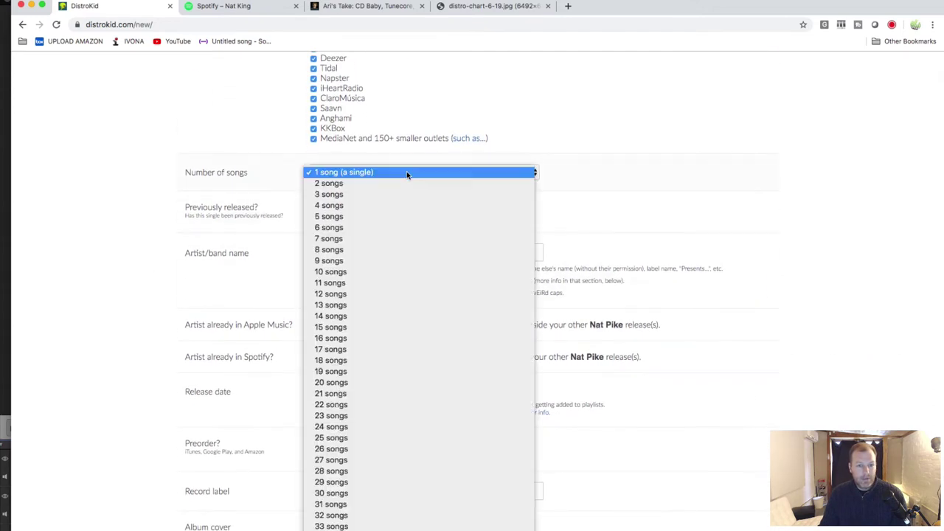
{"action": "left_click", "coordinate": [406, 215]}
{"action": "scroll", "coordinate": [403, 217], "scroll_direction": "down", "scroll_amount": 1}
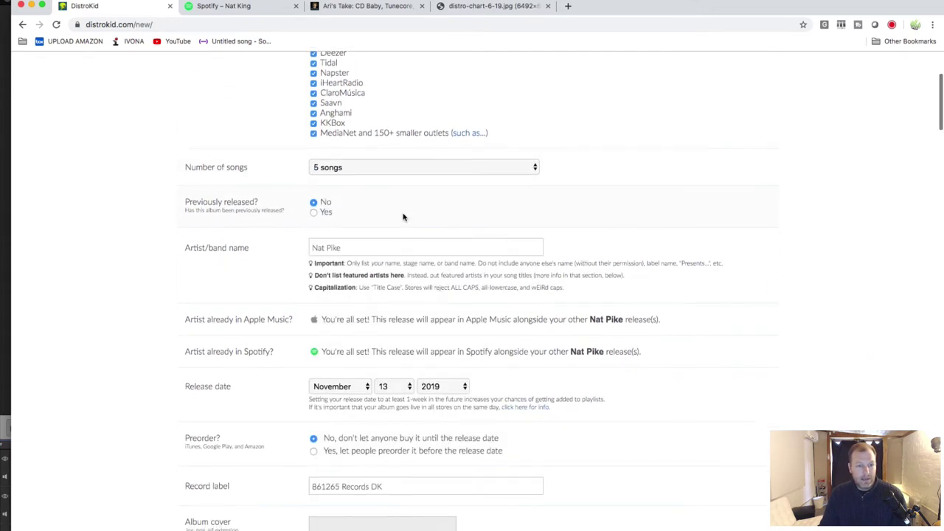
{"action": "scroll", "coordinate": [403, 217], "scroll_direction": "down", "scroll_amount": 2}
{"action": "scroll", "coordinate": [311, 174], "scroll_direction": "down", "scroll_amount": 2}
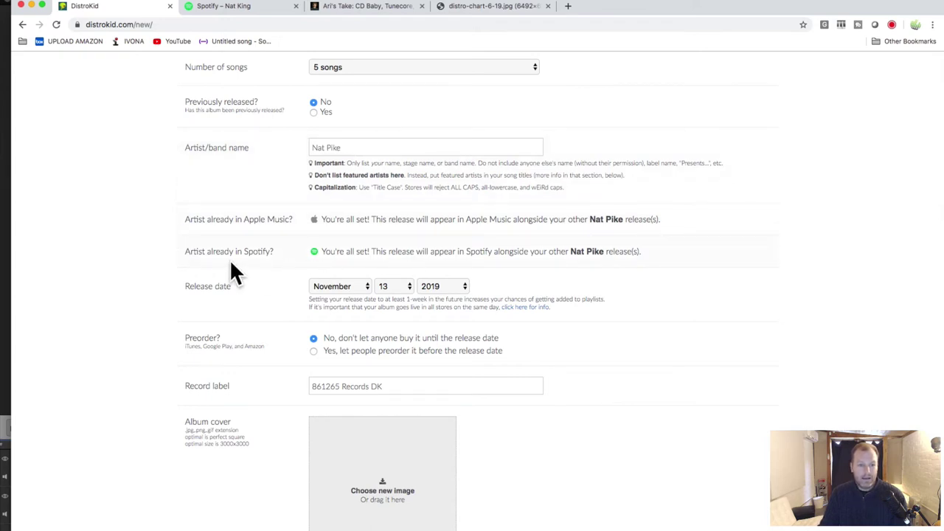
Replace the surname in the artist/band name and keep the release on a new Apple Music artist page.
{"action": "left_click_drag", "start_coordinate": [326, 148], "coordinate": [364, 148]}
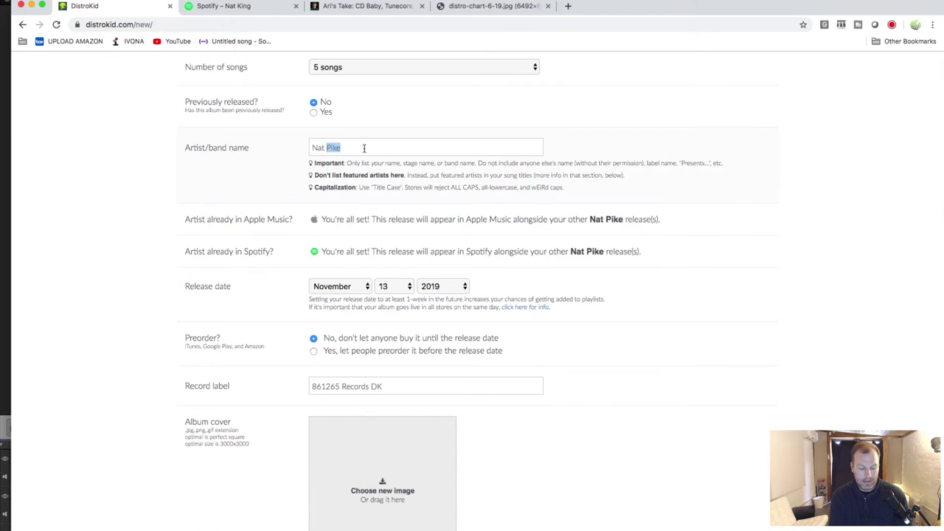
{"action": "type", "text": "K"}
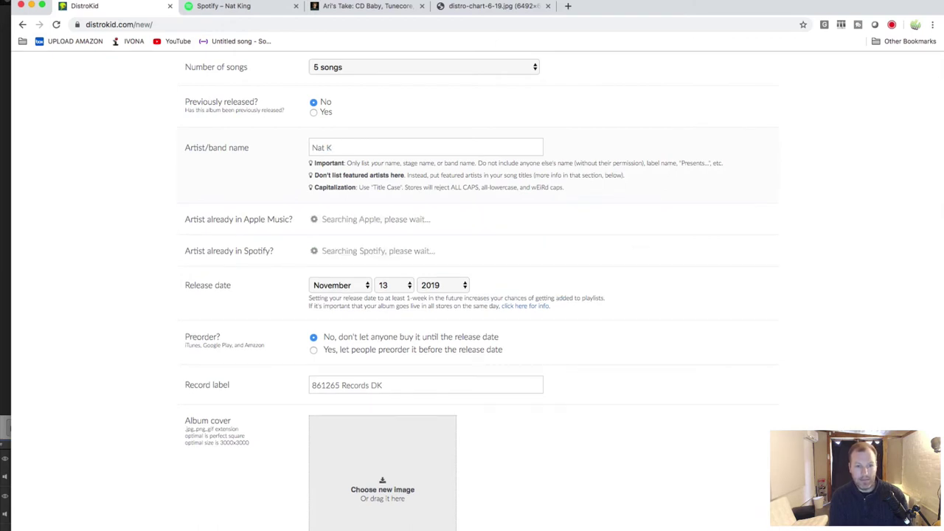
{"action": "type", "text": "ing"}
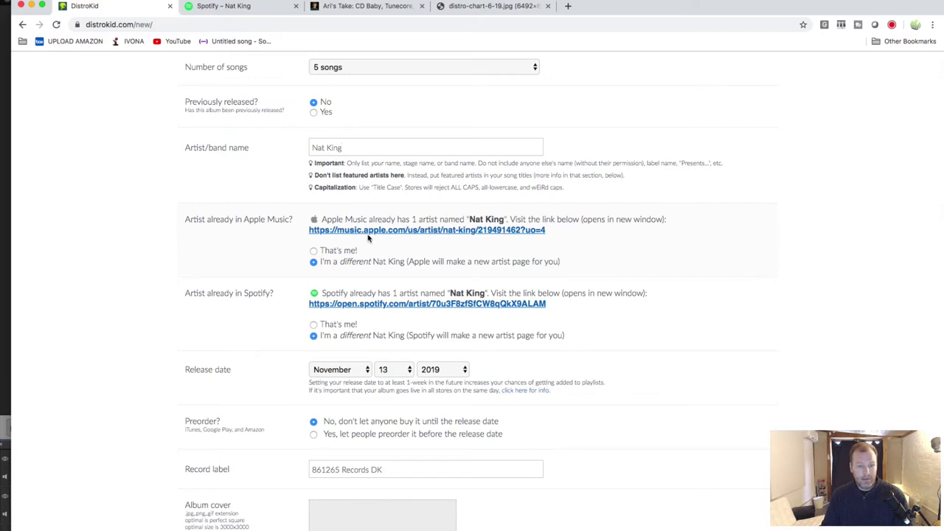
{"action": "left_click", "coordinate": [313, 251]}
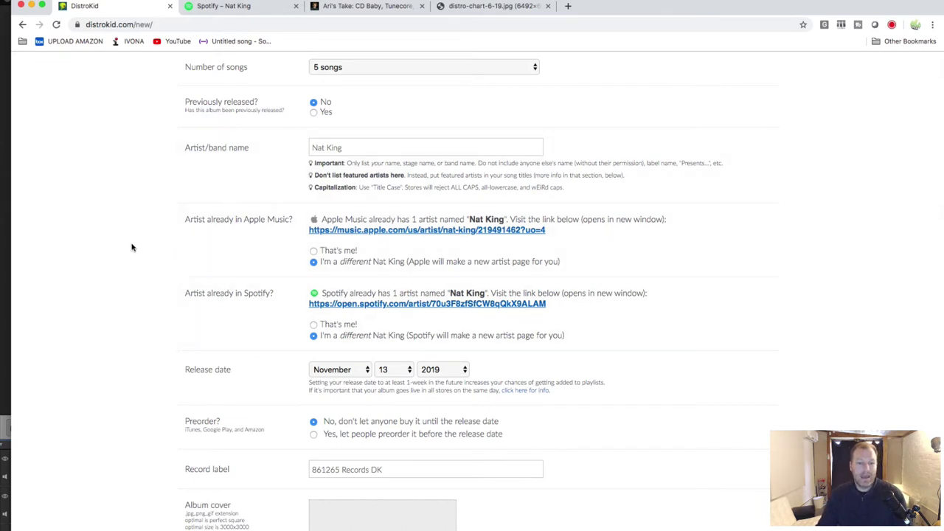
Try to let people preorder the album before the release date.
{"action": "scroll", "coordinate": [152, 280], "scroll_direction": "down", "scroll_amount": 1}
{"action": "scroll", "coordinate": [153, 280], "scroll_direction": "down", "scroll_amount": 5}
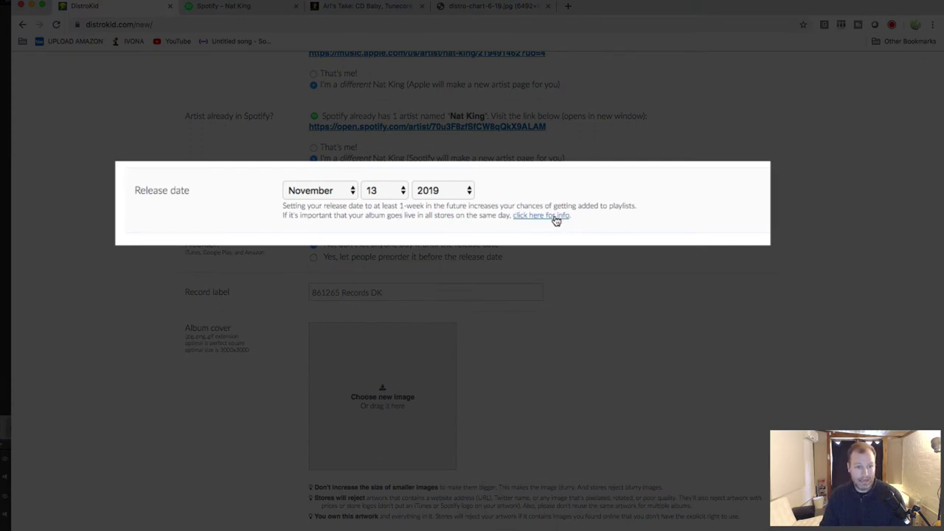
{"action": "scroll", "coordinate": [273, 265], "scroll_direction": "down", "scroll_amount": 1}
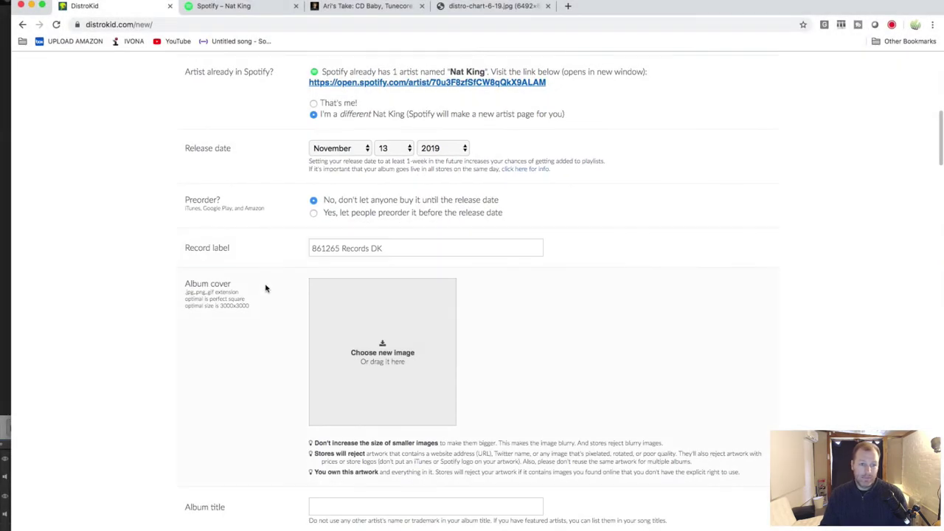
{"action": "left_click", "coordinate": [313, 214]}
{"action": "left_click", "coordinate": [580, 98]}
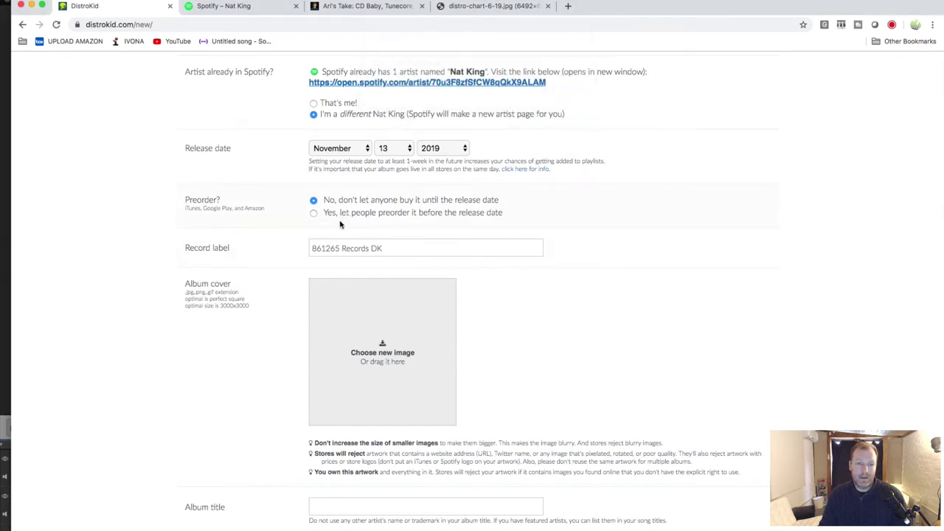
Replace the default record label name with Indie.
{"action": "scroll", "coordinate": [393, 185], "scroll_direction": "down", "scroll_amount": 2}
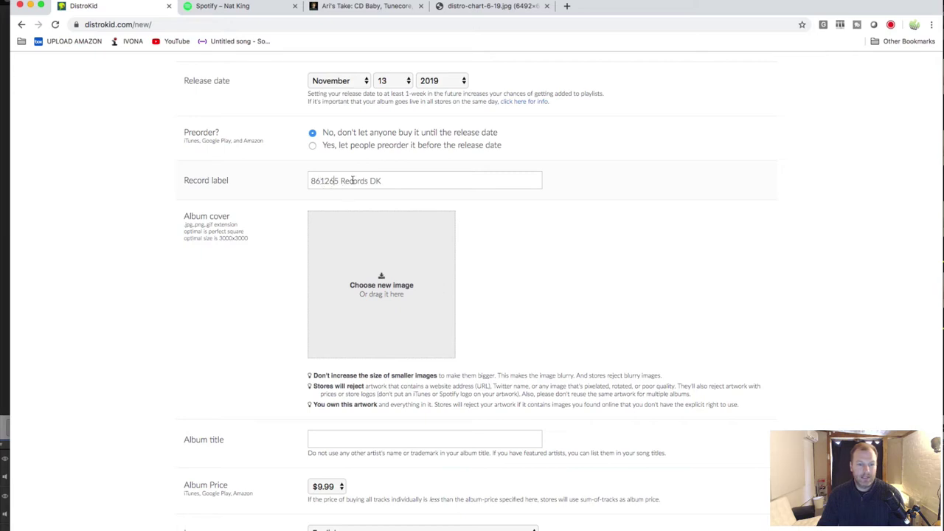
{"action": "left_click_drag", "start_coordinate": [396, 182], "coordinate": [309, 184]}
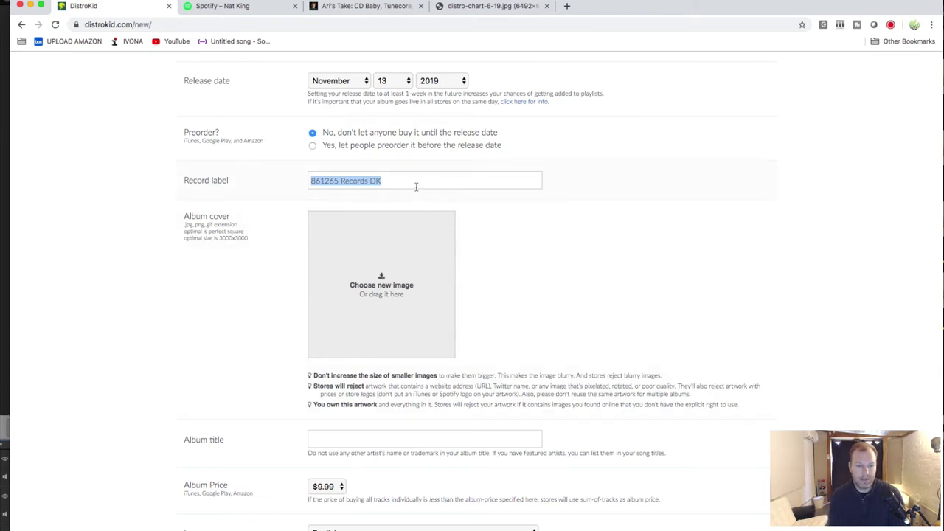
{"action": "key", "text": "BackSpace"}
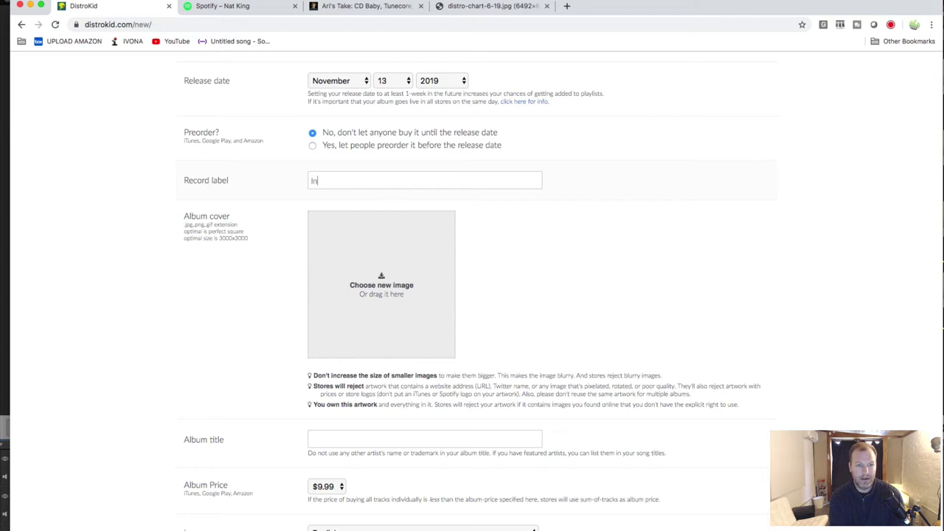
{"action": "key", "text": "BackSpace"}
{"action": "key", "text": "BackSpace"}
{"action": "key", "text": "BackSpace"}
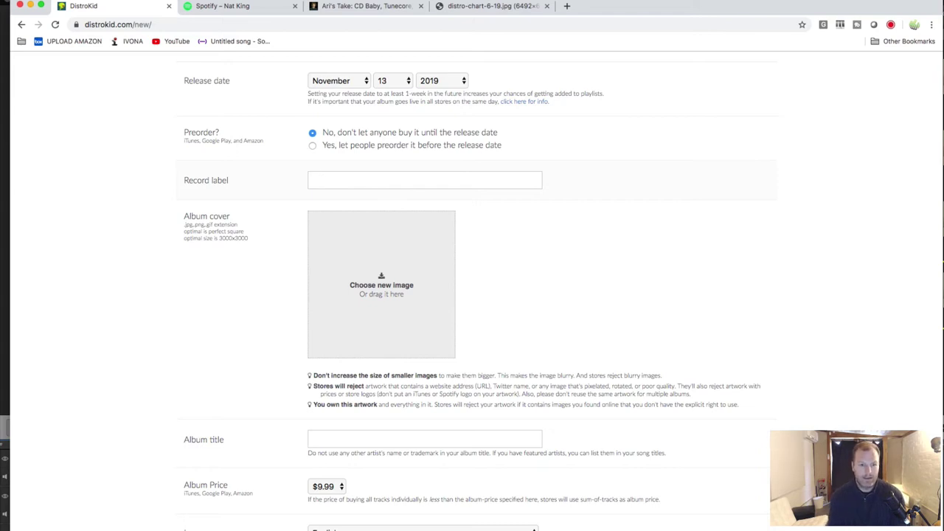
{"action": "type", "text": "Indie"}
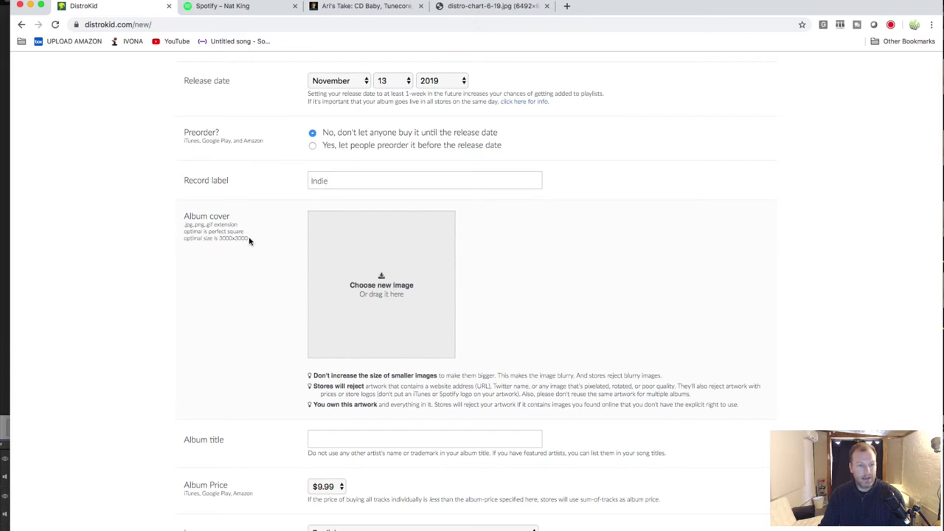
Review the album cover requirements and the available album prices, keeping the price at $9.99.
{"action": "scroll", "coordinate": [299, 315], "scroll_direction": "down", "scroll_amount": 5}
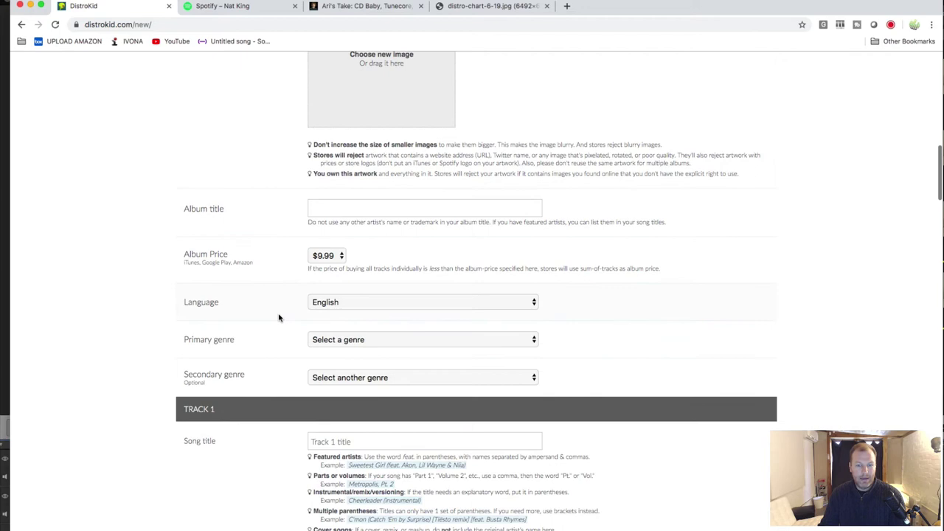
{"action": "scroll", "coordinate": [332, 314], "scroll_direction": "up", "scroll_amount": 3}
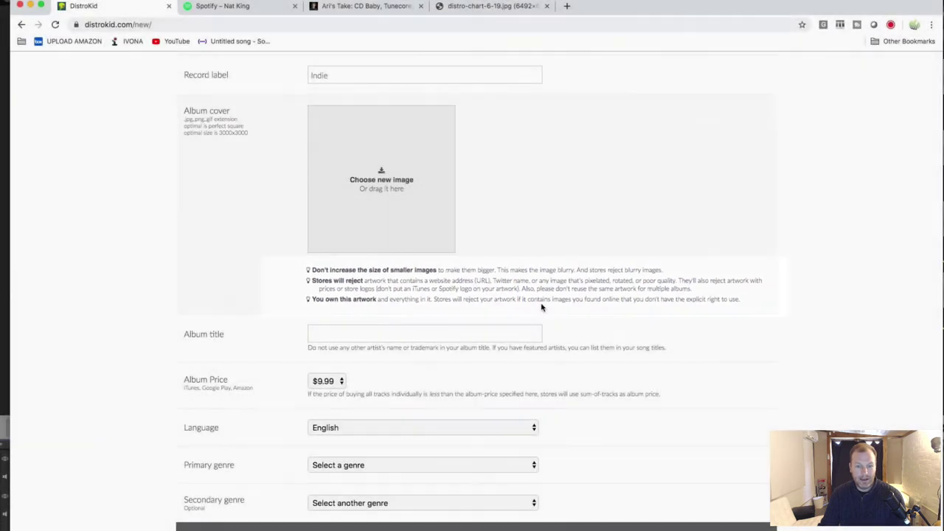
{"action": "scroll", "coordinate": [228, 280], "scroll_direction": "down", "scroll_amount": 3}
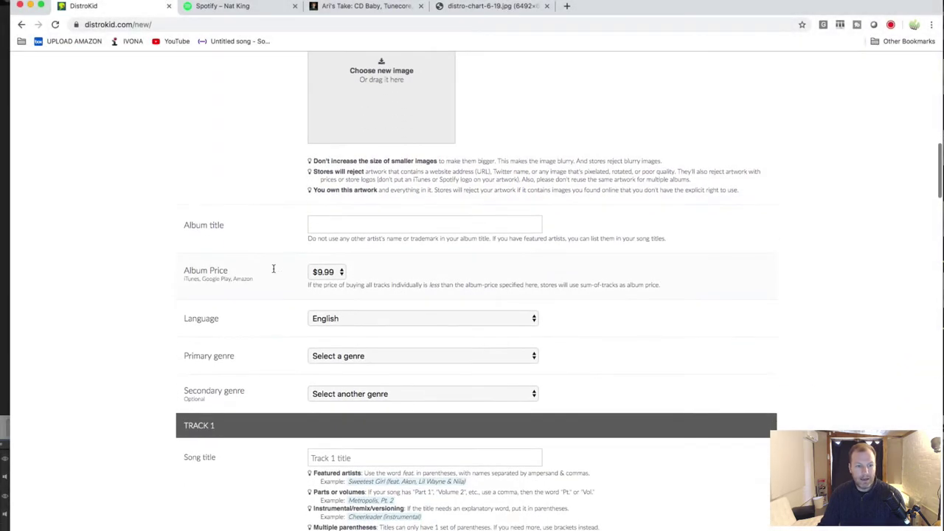
{"action": "scroll", "coordinate": [295, 280], "scroll_direction": "down", "scroll_amount": 2}
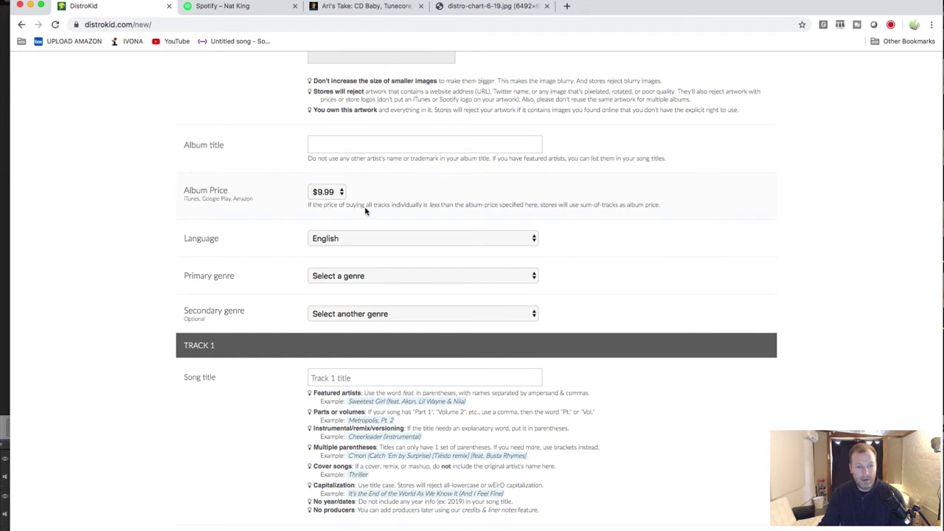
{"action": "left_click", "coordinate": [335, 195]}
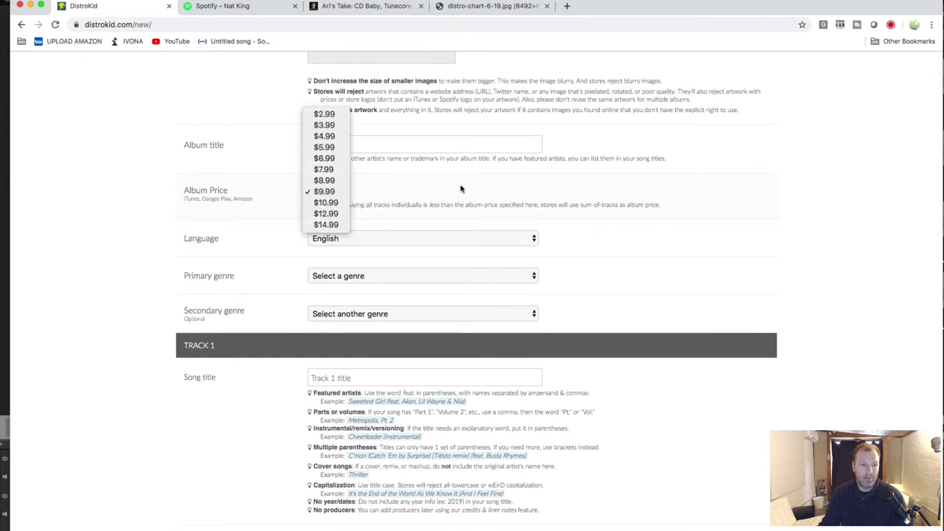
{"action": "left_click", "coordinate": [343, 193]}
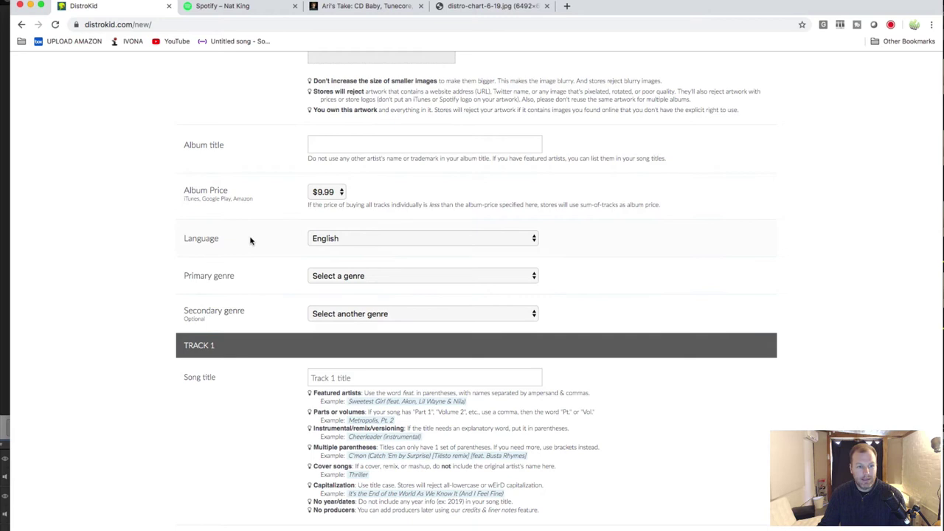
Look through the language and genre fields and the details required for each track.
{"action": "scroll", "coordinate": [285, 255], "scroll_direction": "down", "scroll_amount": 2}
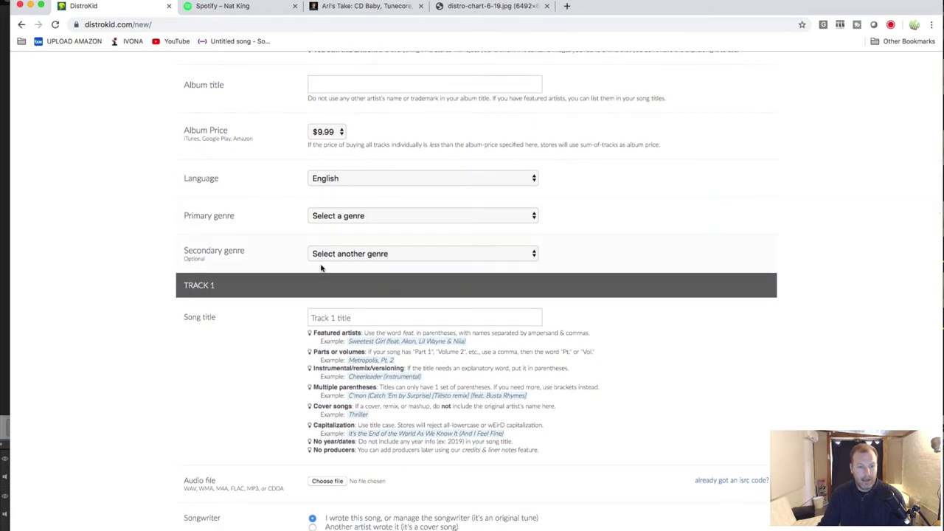
{"action": "scroll", "coordinate": [147, 274], "scroll_direction": "down", "scroll_amount": 4}
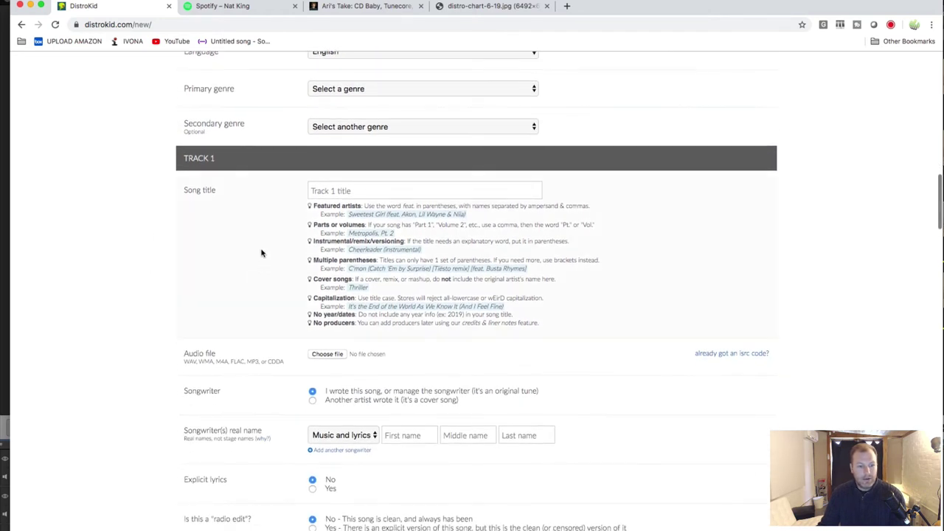
{"action": "scroll", "coordinate": [183, 263], "scroll_direction": "down", "scroll_amount": 4}
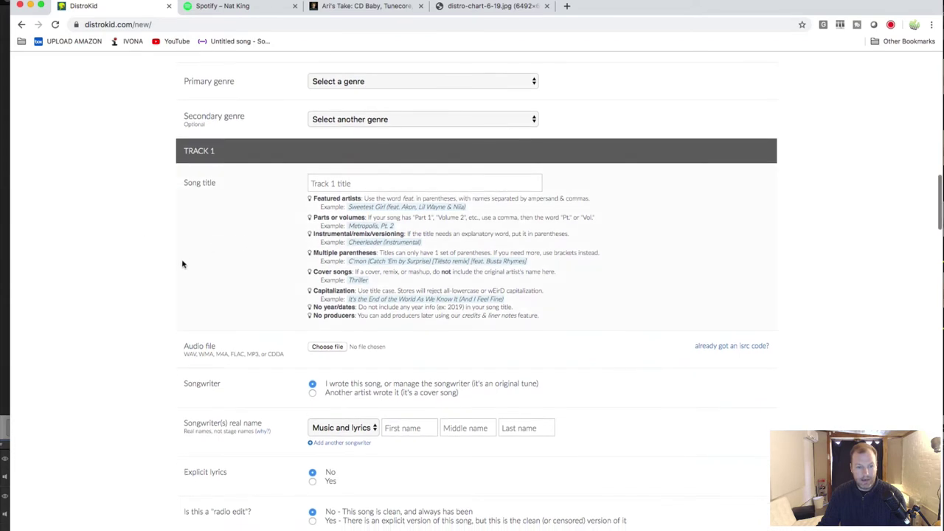
{"action": "scroll", "coordinate": [134, 259], "scroll_direction": "down", "scroll_amount": 15}
{"action": "scroll", "coordinate": [134, 259], "scroll_direction": "up", "scroll_amount": 14}
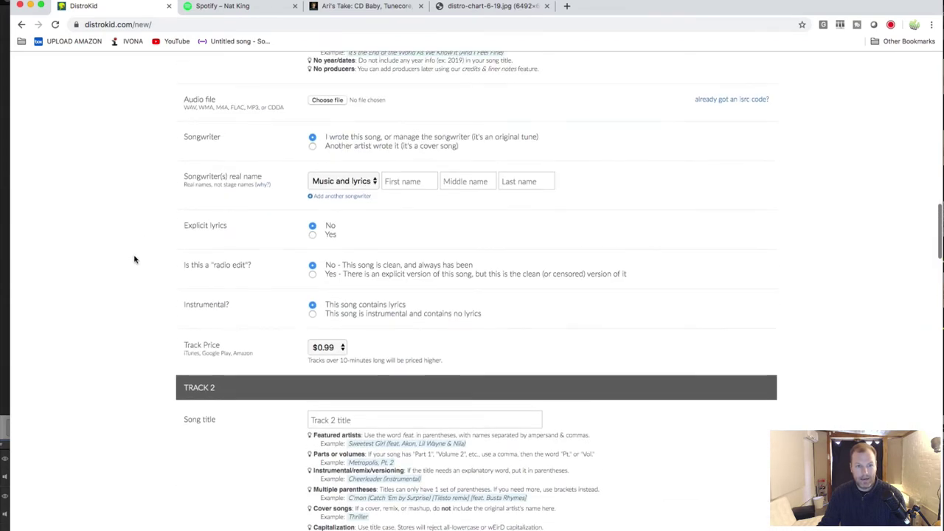
{"action": "scroll", "coordinate": [134, 259], "scroll_direction": "up", "scroll_amount": 3}
{"action": "scroll", "coordinate": [128, 320], "scroll_direction": "down", "scroll_amount": 8}
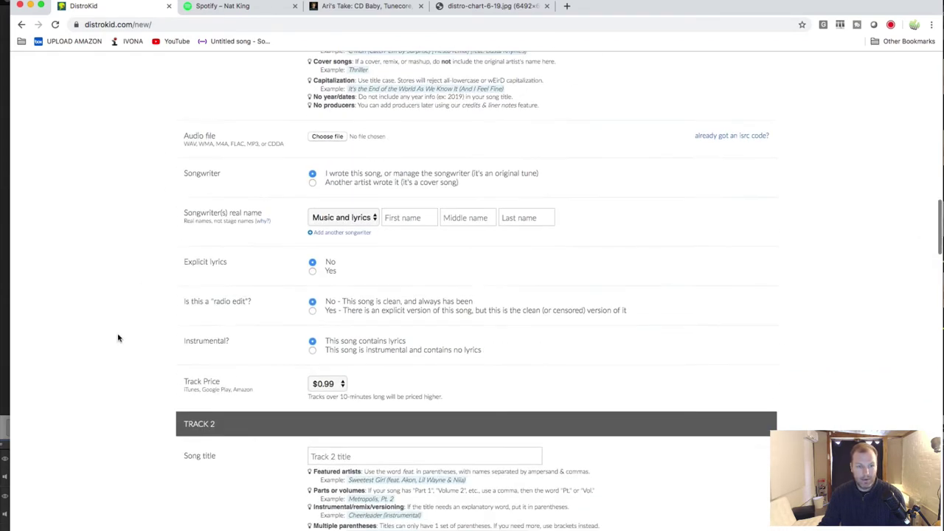
{"action": "scroll", "coordinate": [147, 376], "scroll_direction": "up", "scroll_amount": 6}
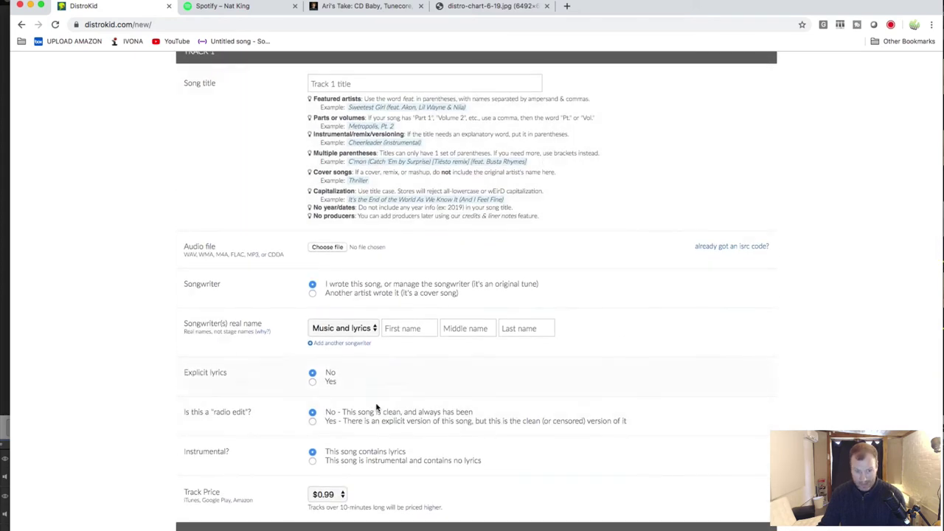
Examine track 1's accepted audio file formats and its songwriter, lyrics and track price options.
{"action": "scroll", "coordinate": [122, 203], "scroll_direction": "up", "scroll_amount": 1}
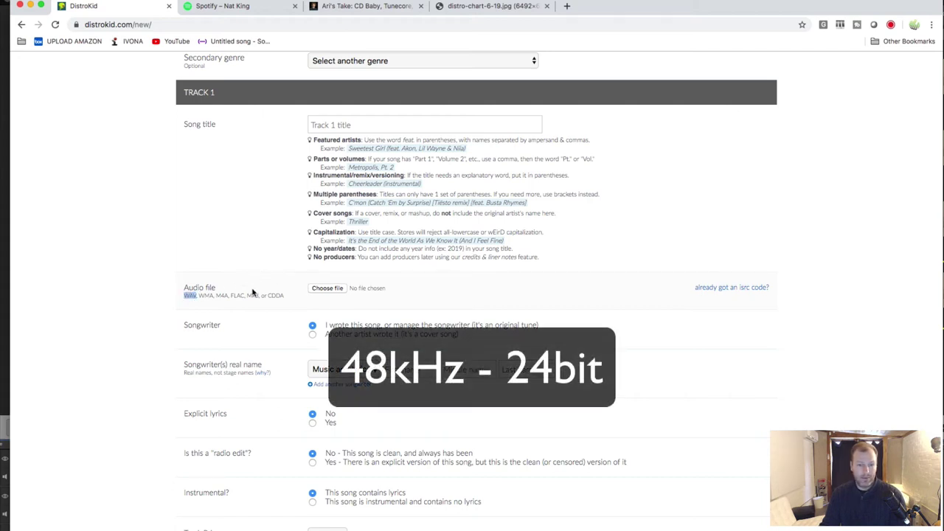
{"action": "left_click", "coordinate": [177, 298]}
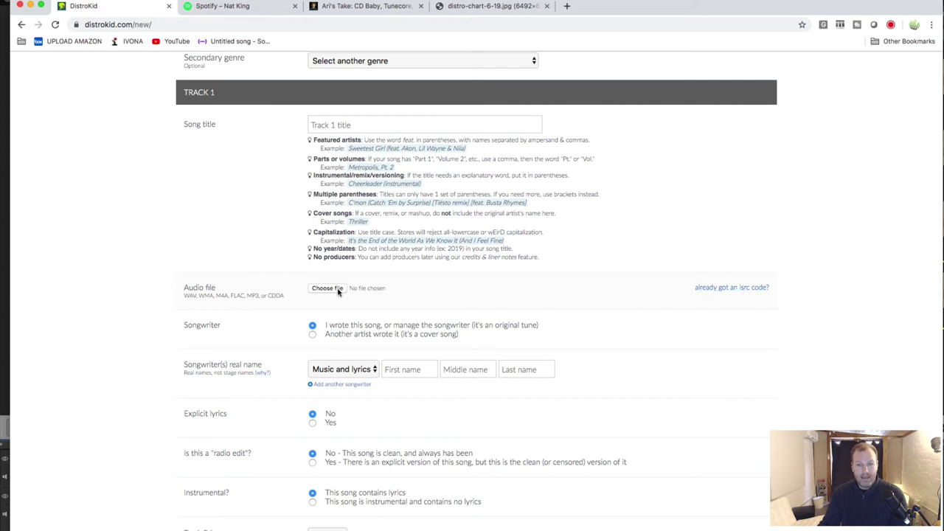
{"action": "scroll", "coordinate": [175, 339], "scroll_direction": "down", "scroll_amount": 3}
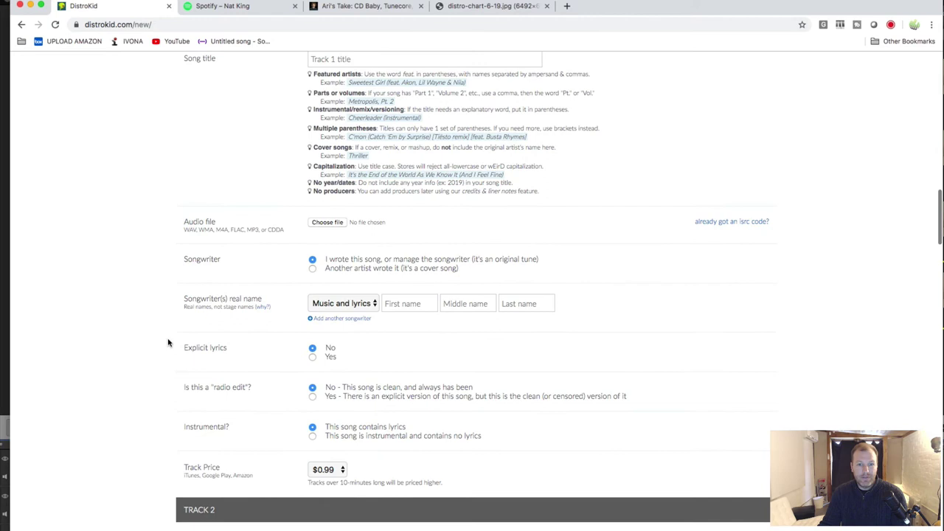
{"action": "scroll", "coordinate": [162, 340], "scroll_direction": "down", "scroll_amount": 5}
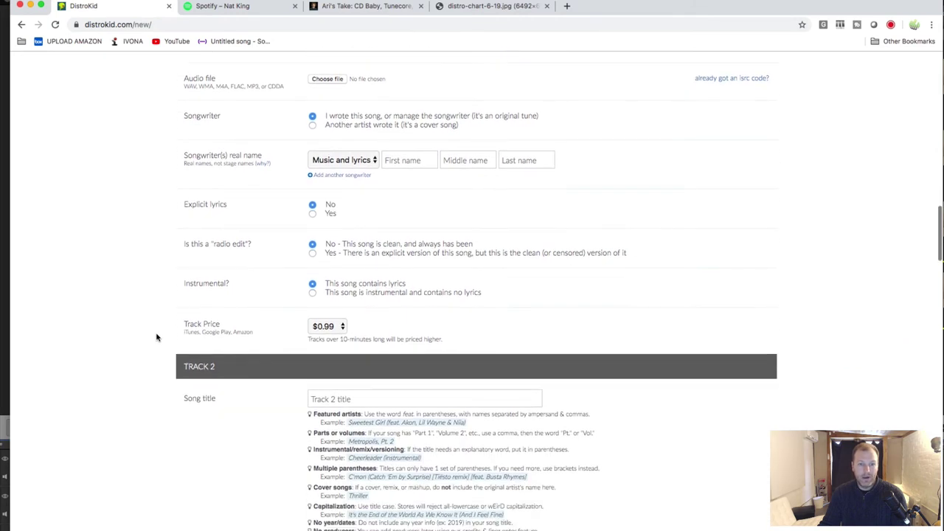
{"action": "scroll", "coordinate": [156, 337], "scroll_direction": "up", "scroll_amount": 2}
{"action": "scroll", "coordinate": [147, 337], "scroll_direction": "down", "scroll_amount": 2}
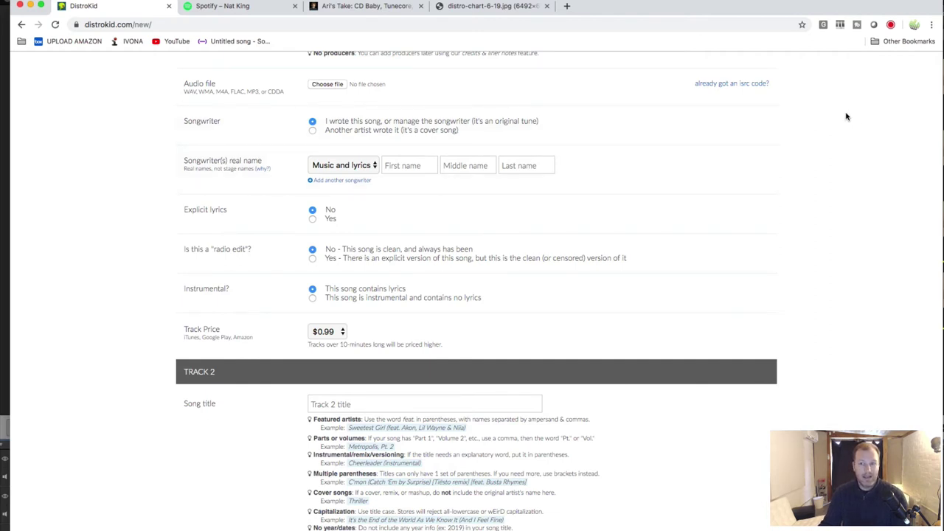
{"action": "scroll", "coordinate": [800, 110], "scroll_direction": "up", "scroll_amount": 1}
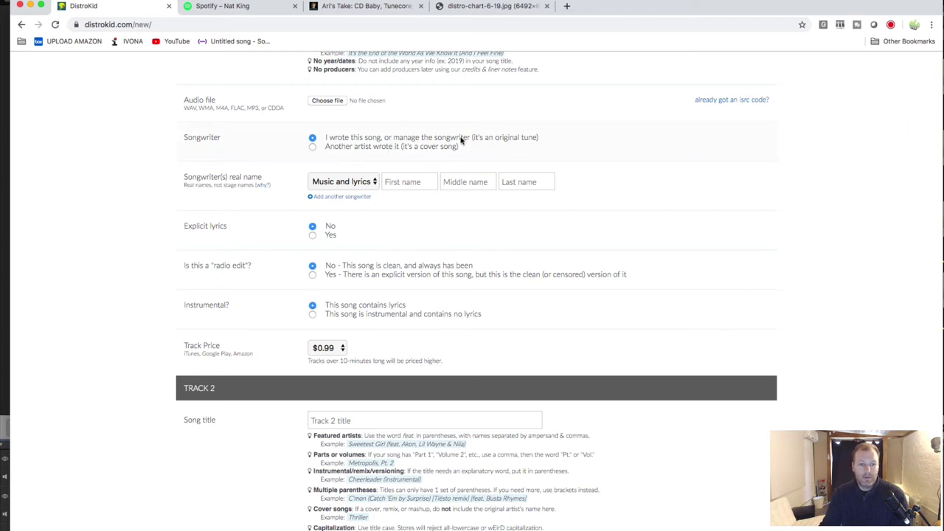
Try marking track 1 as a cover song and return its songwriter setting to an original tune.
{"action": "left_click", "coordinate": [312, 146]}
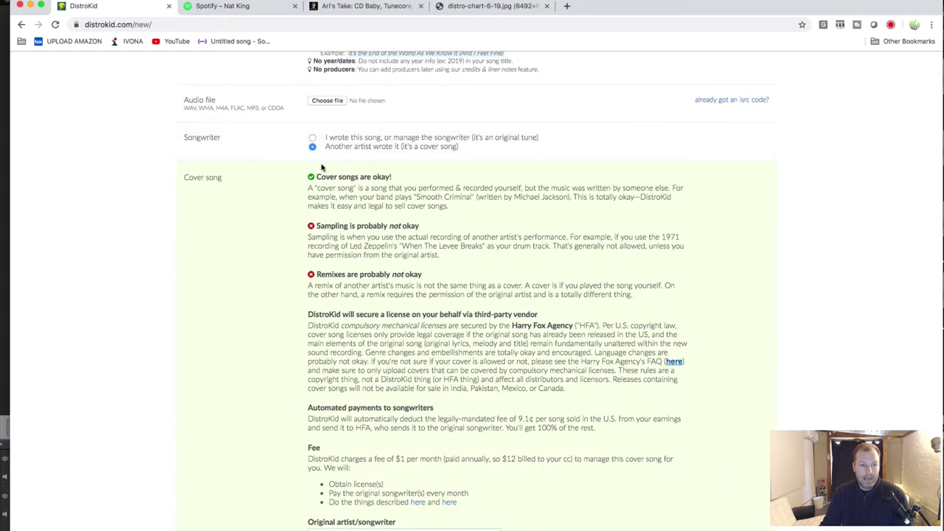
{"action": "left_click", "coordinate": [312, 139]}
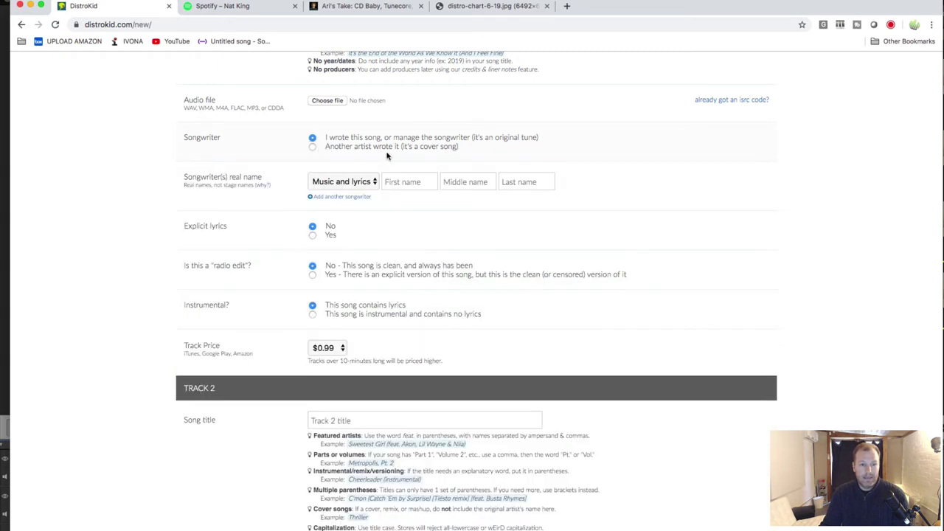
{"action": "left_click", "coordinate": [313, 147]}
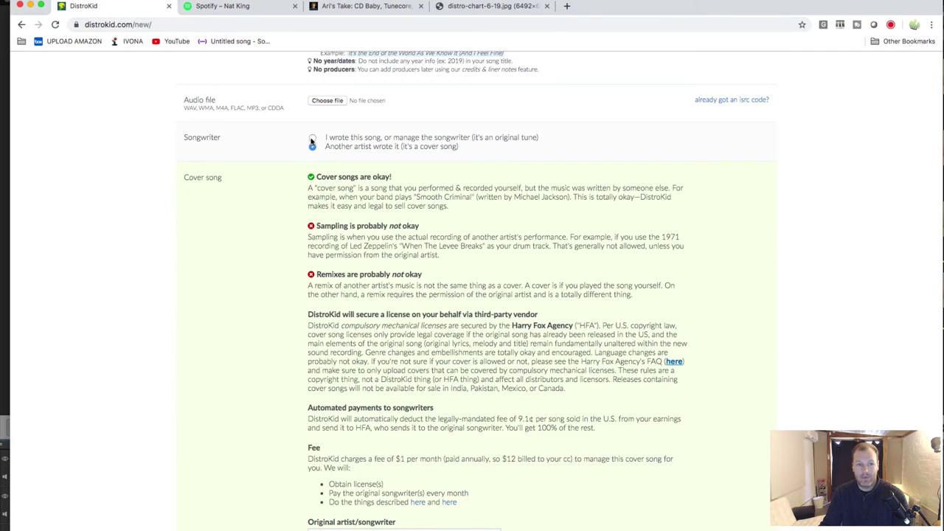
{"action": "left_click", "coordinate": [312, 138]}
{"action": "scroll", "coordinate": [162, 156], "scroll_direction": "up", "scroll_amount": 1}
{"action": "scroll", "coordinate": [161, 155], "scroll_direction": "up", "scroll_amount": 1}
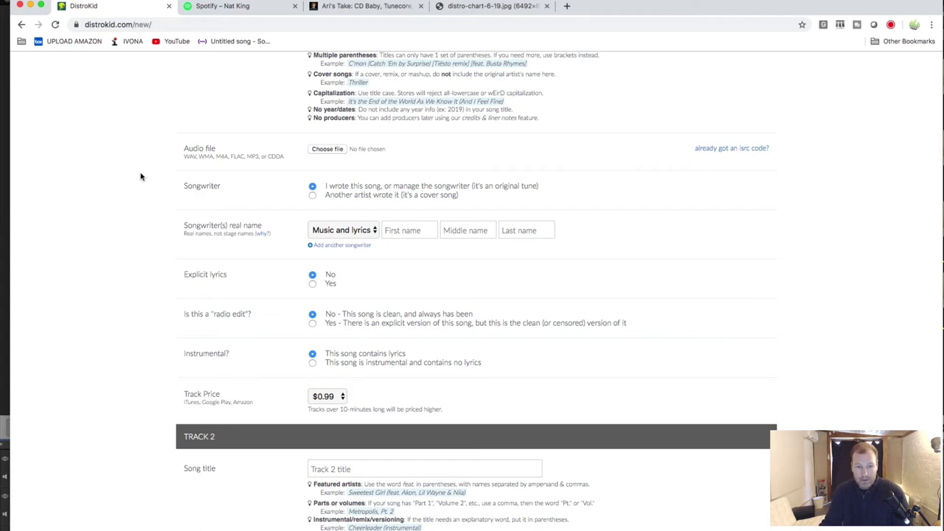
Mark track 1 as a cover song written by another artist and review the cover licensing, fee and original song details.
{"action": "left_click", "coordinate": [313, 195]}
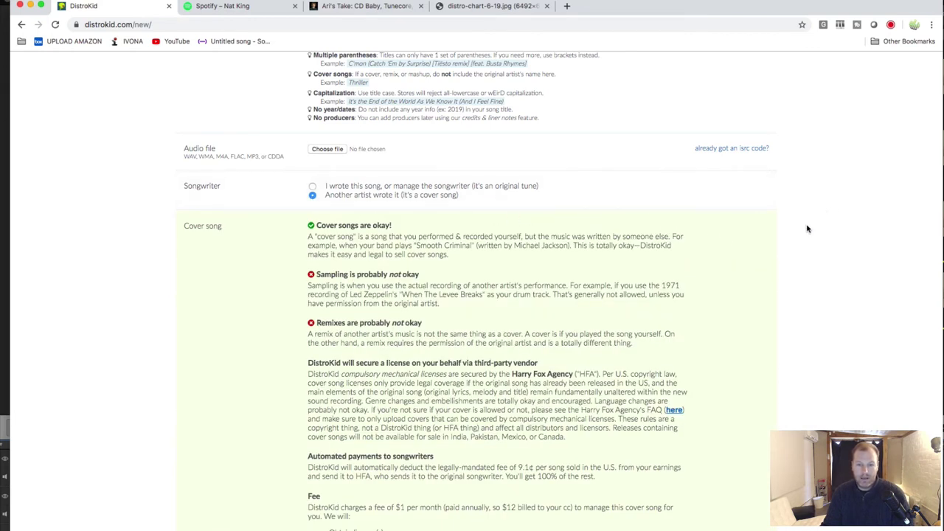
{"action": "scroll", "coordinate": [810, 246], "scroll_direction": "down", "scroll_amount": 1}
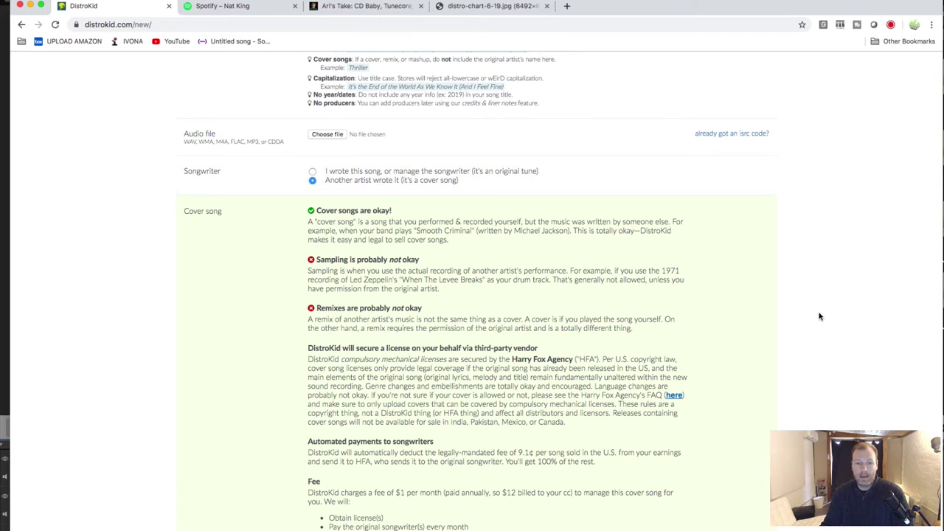
{"action": "scroll", "coordinate": [819, 317], "scroll_direction": "down", "scroll_amount": 1}
{"action": "scroll", "coordinate": [805, 322], "scroll_direction": "down", "scroll_amount": 3}
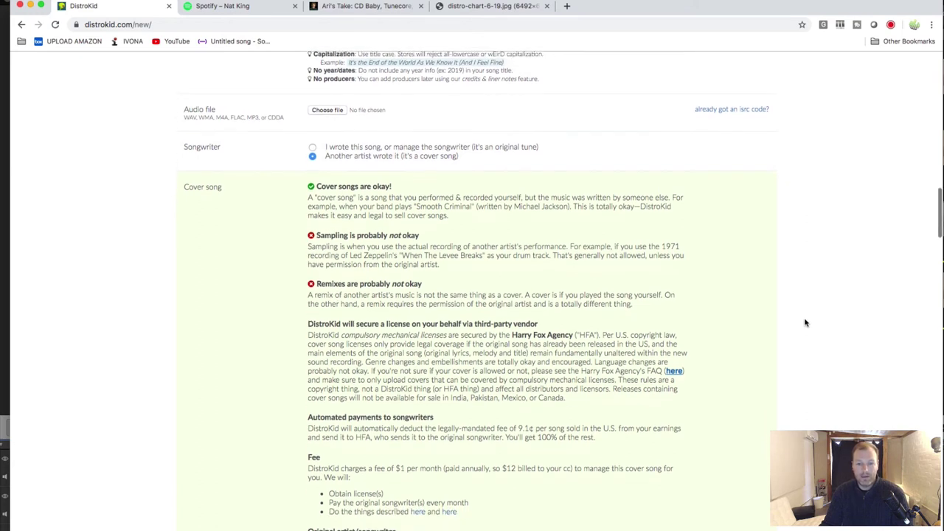
{"action": "scroll", "coordinate": [805, 323], "scroll_direction": "down", "scroll_amount": 3}
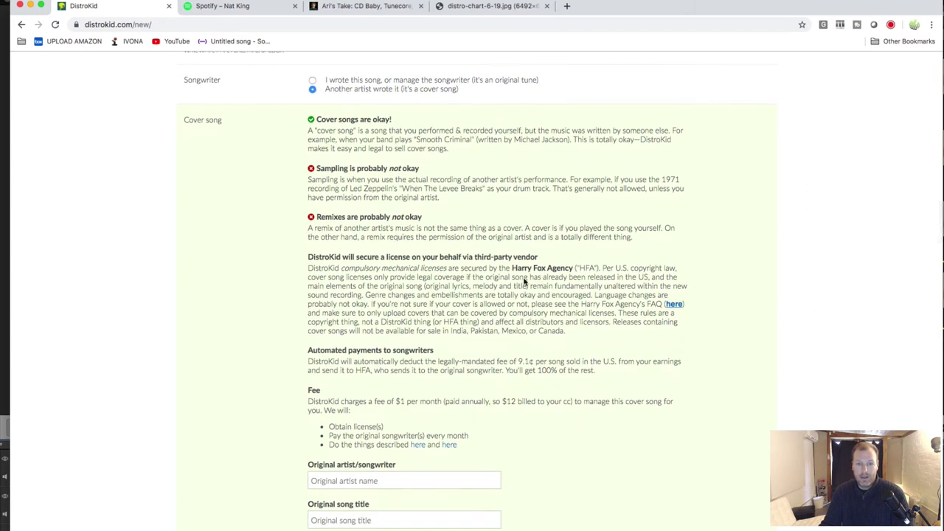
{"action": "scroll", "coordinate": [797, 331], "scroll_direction": "down", "scroll_amount": 2}
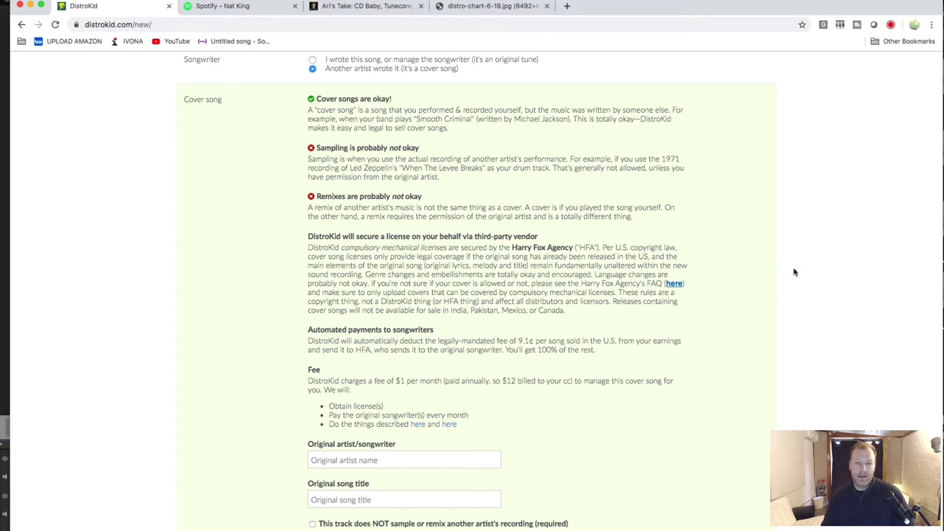
{"action": "scroll", "coordinate": [802, 268], "scroll_direction": "up", "scroll_amount": 1}
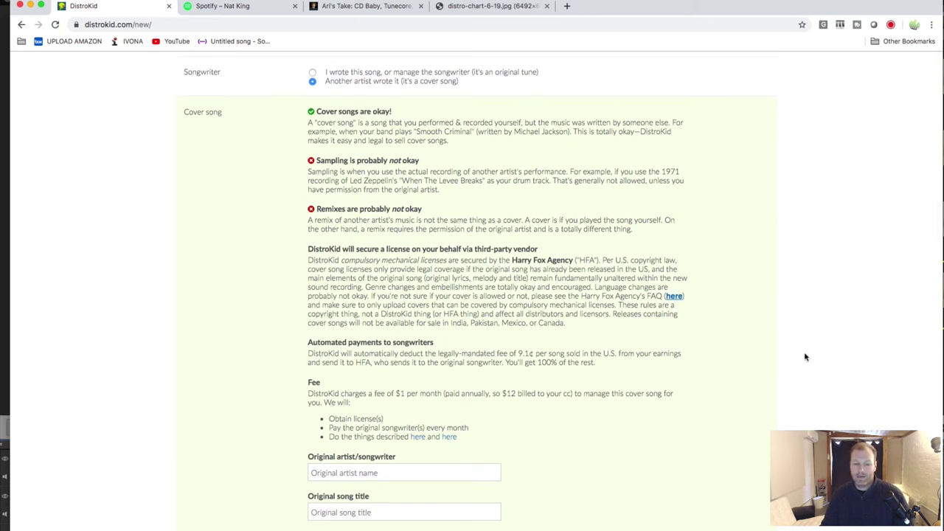
{"action": "scroll", "coordinate": [574, 398], "scroll_direction": "down", "scroll_amount": 3}
{"action": "scroll", "coordinate": [574, 398], "scroll_direction": "down", "scroll_amount": 2}
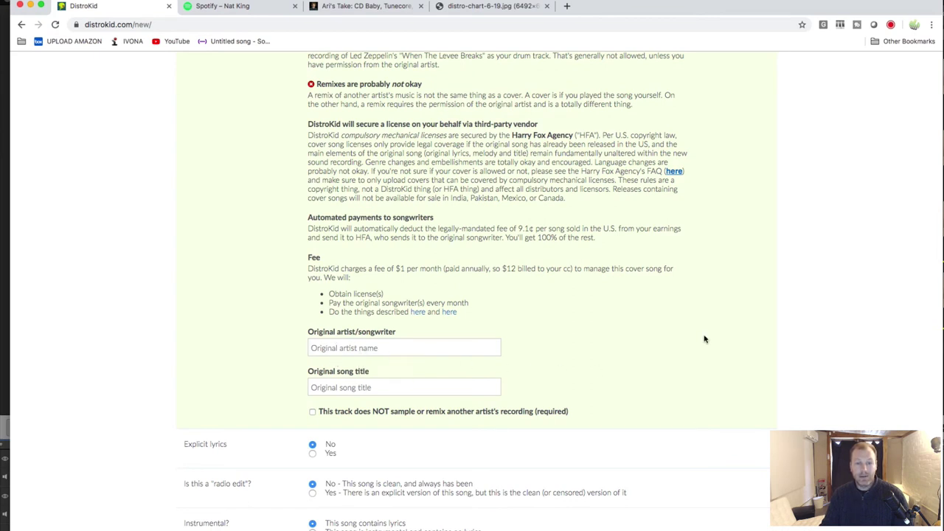
{"action": "scroll", "coordinate": [679, 290], "scroll_direction": "up", "scroll_amount": 3}
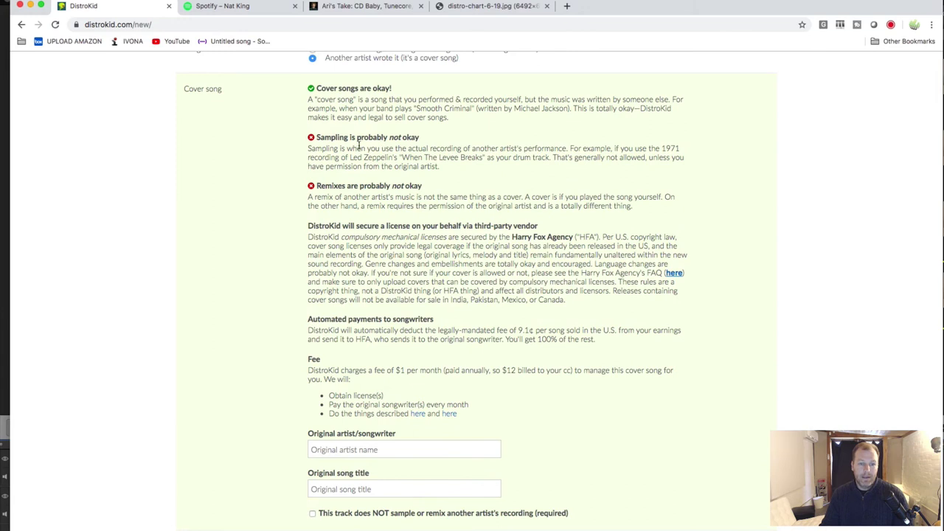
Set track 1's songwriter back to an original tune and review its explicit lyrics, radio edit and instrumental options.
{"action": "scroll", "coordinate": [369, 162], "scroll_direction": "up", "scroll_amount": 2}
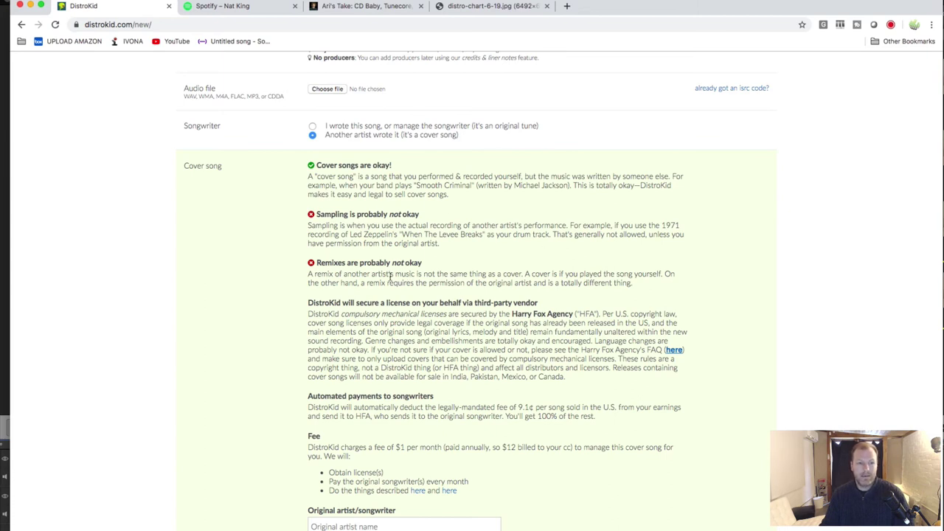
{"action": "left_click", "coordinate": [312, 127]}
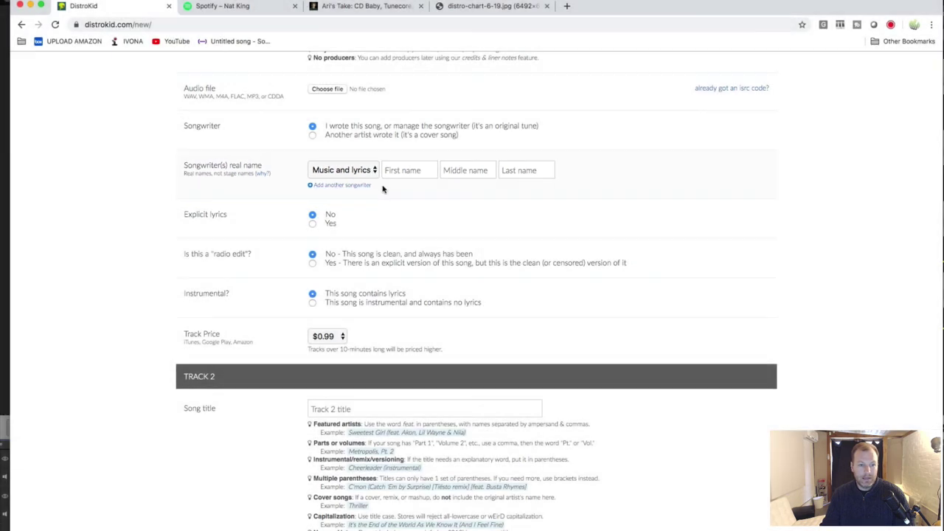
{"action": "scroll", "coordinate": [642, 206], "scroll_direction": "down", "scroll_amount": 3}
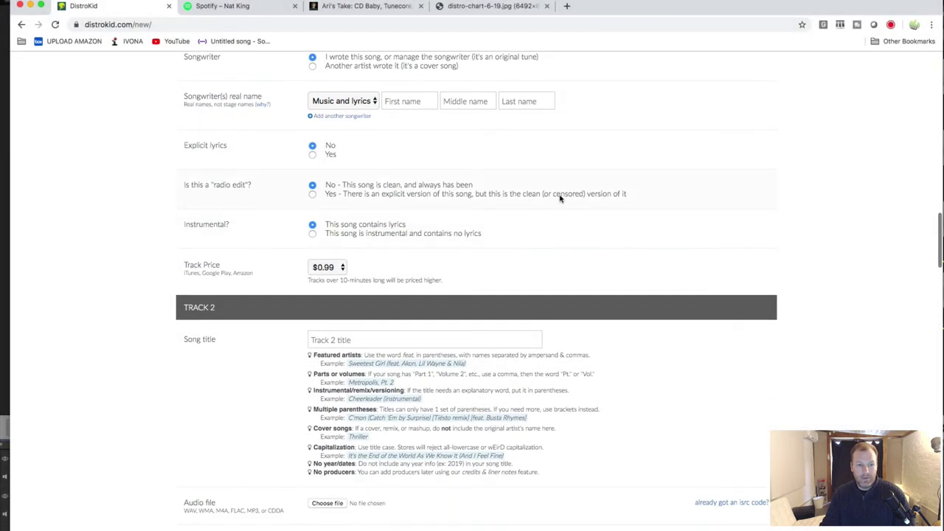
{"action": "scroll", "coordinate": [292, 157], "scroll_direction": "down", "scroll_amount": 1}
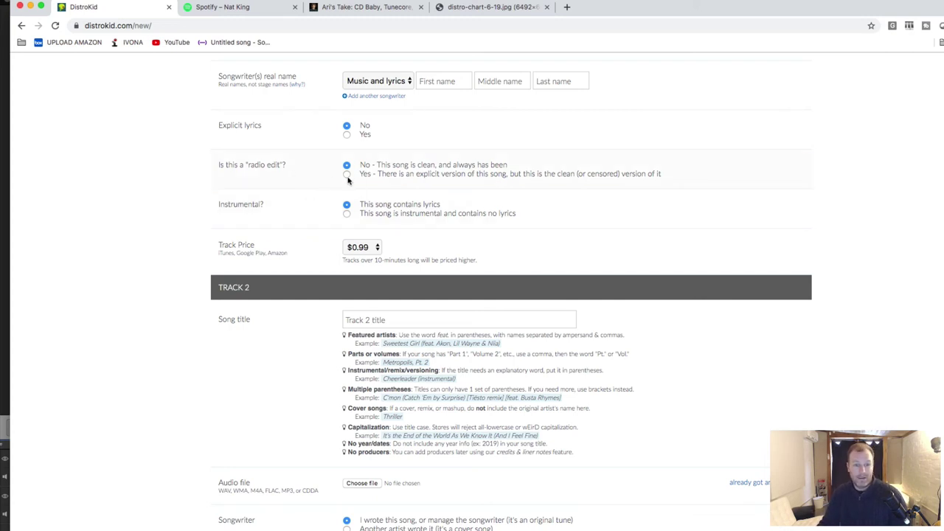
{"action": "scroll", "coordinate": [184, 239], "scroll_direction": "down", "scroll_amount": 2}
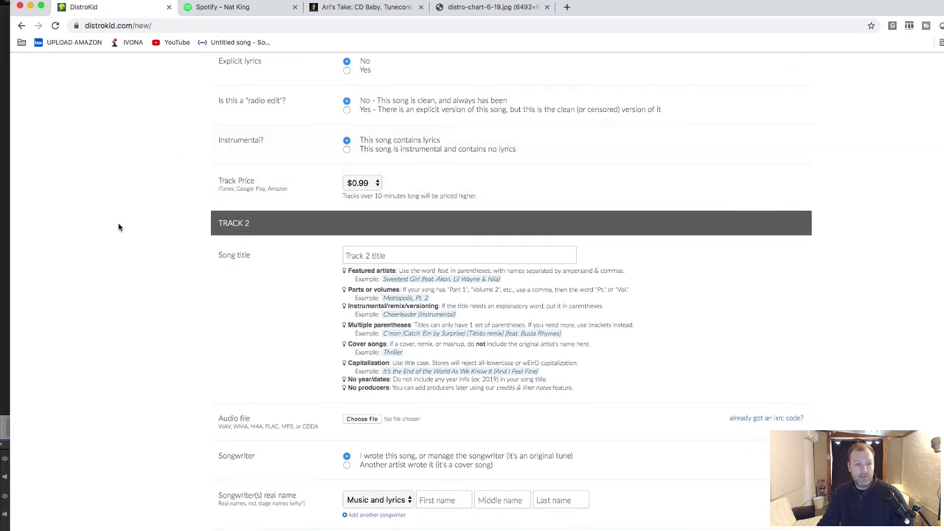
Look past the remaining track sections and examine the optional extras and mandatory checkboxes that end the upload form.
{"action": "scroll", "coordinate": [161, 240], "scroll_direction": "down", "scroll_amount": 1}
{"action": "scroll", "coordinate": [161, 240], "scroll_direction": "down", "scroll_amount": 15}
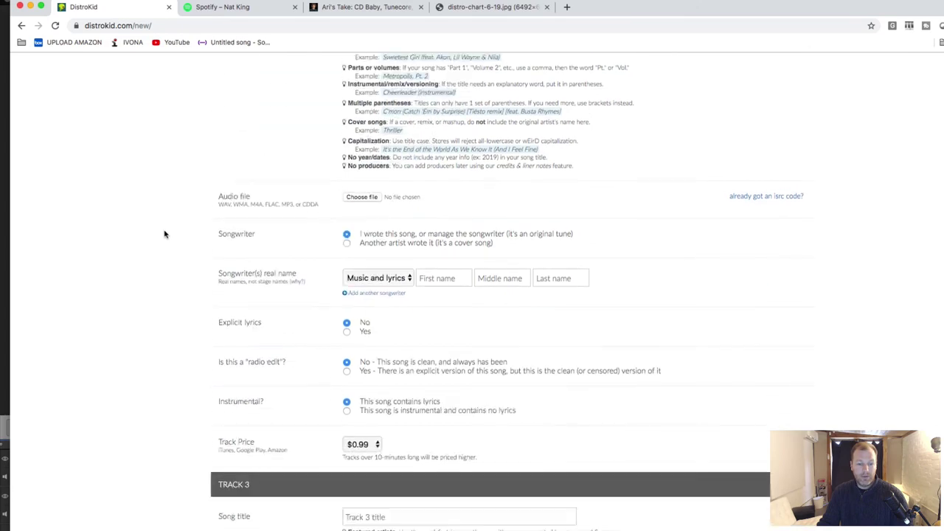
{"action": "scroll", "coordinate": [161, 237], "scroll_direction": "up", "scroll_amount": 10}
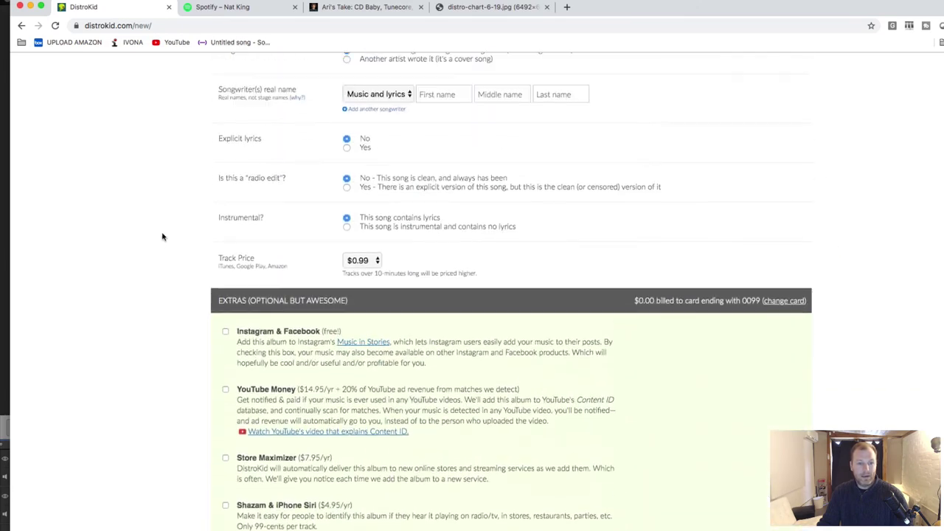
{"action": "scroll", "coordinate": [160, 238], "scroll_direction": "down", "scroll_amount": 6}
{"action": "scroll", "coordinate": [159, 238], "scroll_direction": "up", "scroll_amount": 1}
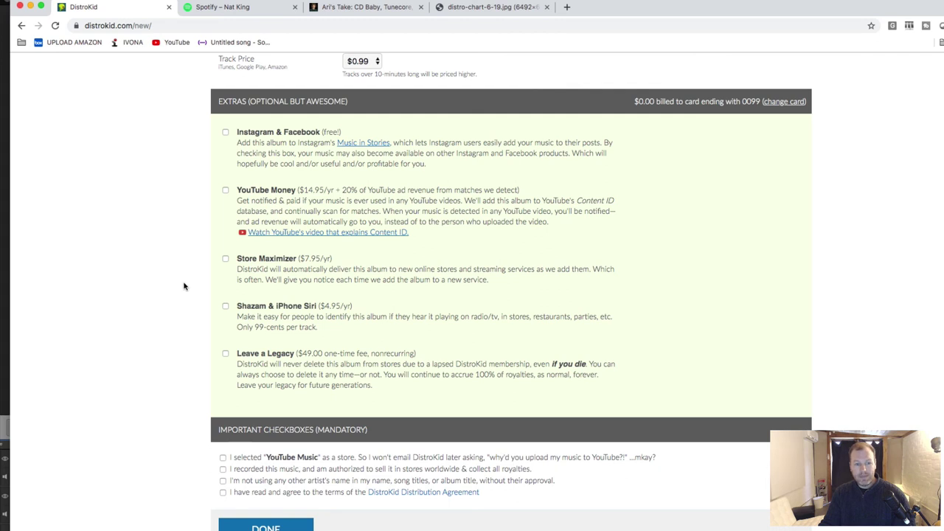
{"action": "scroll", "coordinate": [185, 287], "scroll_direction": "down", "scroll_amount": 1}
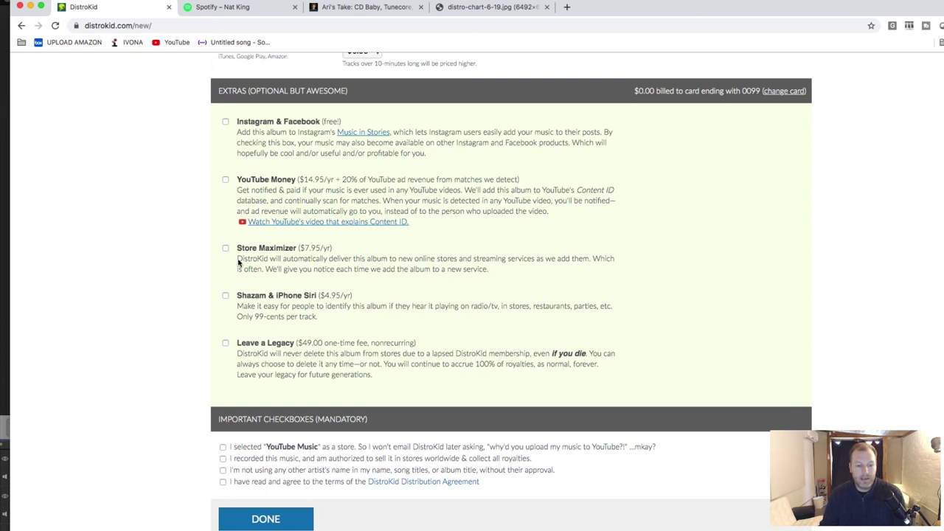
{"action": "scroll", "coordinate": [179, 258], "scroll_direction": "down", "scroll_amount": 5}
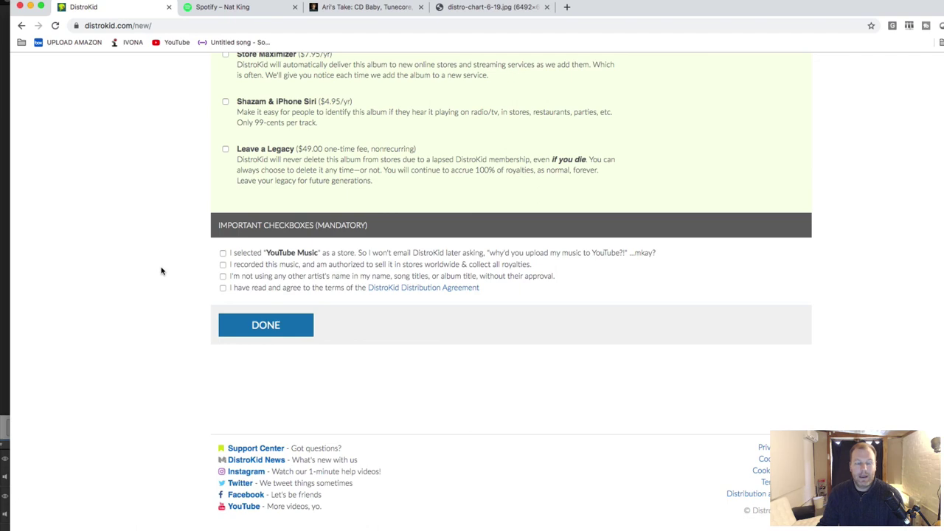
Look back through the upload form to its store list, and briefly revisit the Ari's Take distributor comparison chart before returning to DistroKid.
{"action": "scroll", "coordinate": [144, 287], "scroll_direction": "up", "scroll_amount": 10}
{"action": "scroll", "coordinate": [145, 298], "scroll_direction": "up", "scroll_amount": 20}
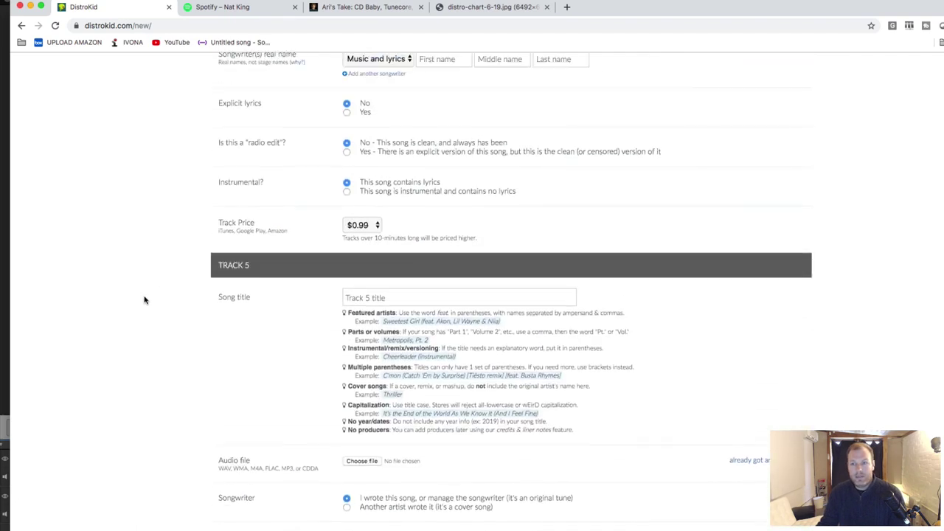
{"action": "scroll", "coordinate": [145, 321], "scroll_direction": "up", "scroll_amount": 3}
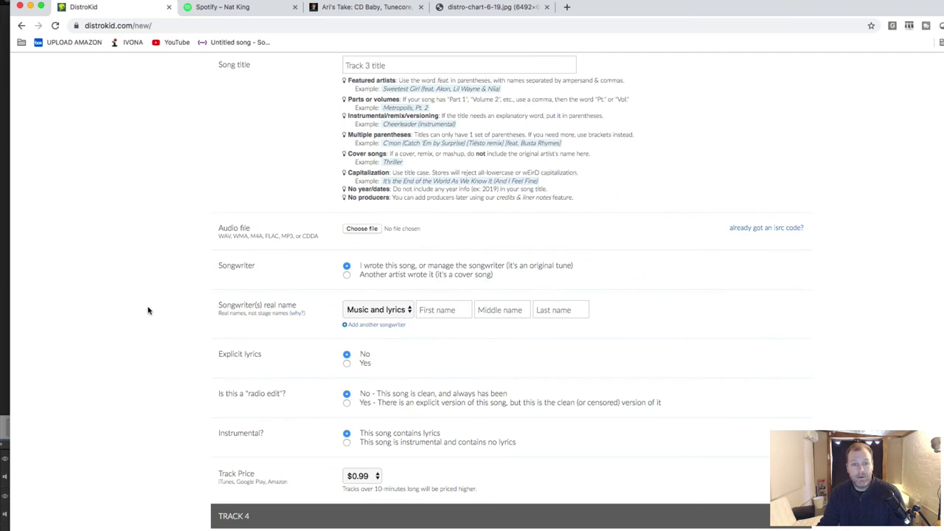
{"action": "scroll", "coordinate": [141, 325], "scroll_direction": "up", "scroll_amount": 14}
{"action": "scroll", "coordinate": [140, 327], "scroll_direction": "up", "scroll_amount": 4}
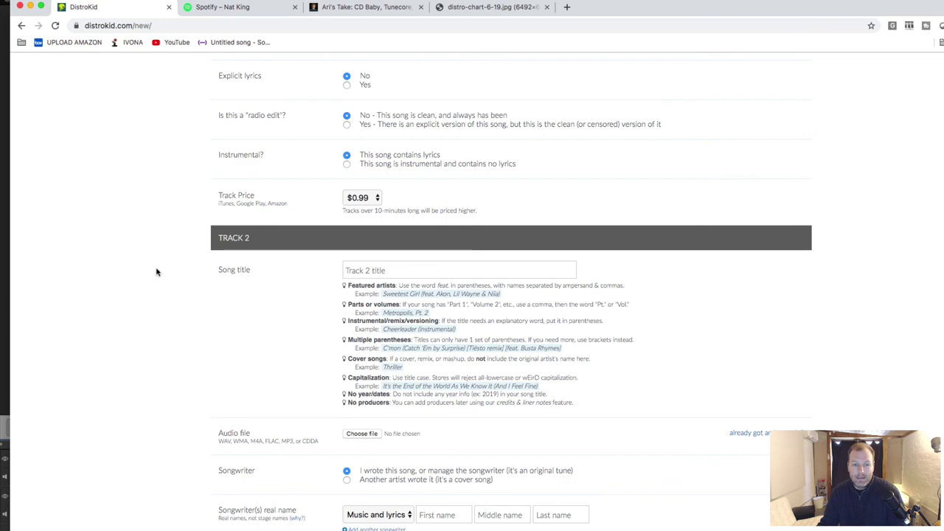
{"action": "scroll", "coordinate": [140, 266], "scroll_direction": "up", "scroll_amount": 6}
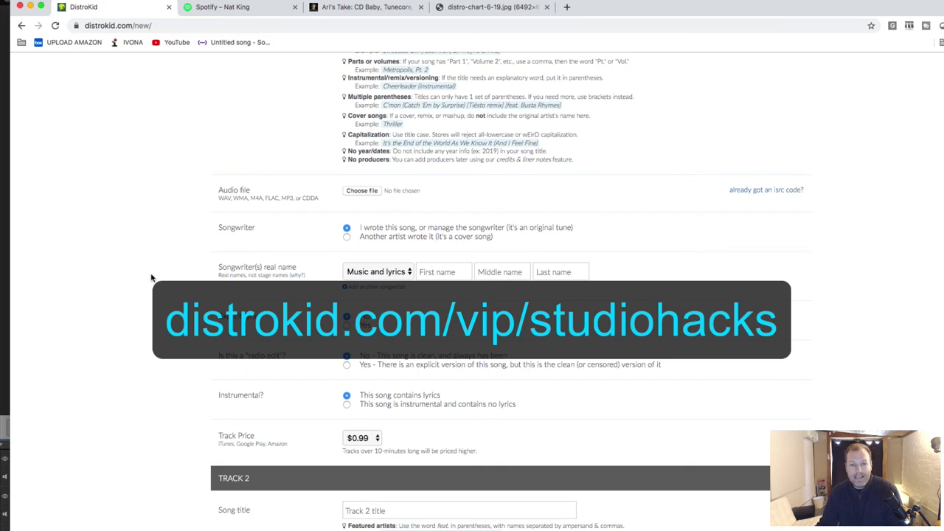
{"action": "scroll", "coordinate": [151, 277], "scroll_direction": "up", "scroll_amount": 20}
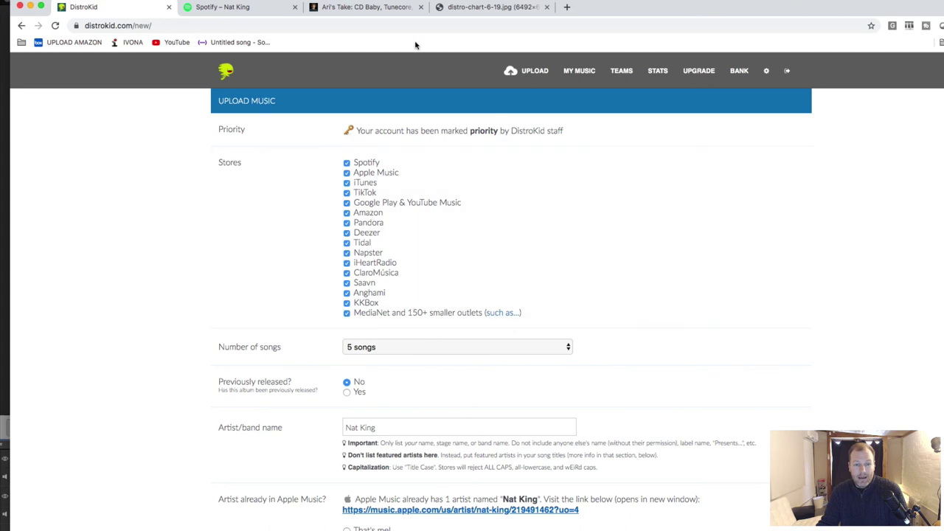
{"action": "left_click", "coordinate": [377, 10]}
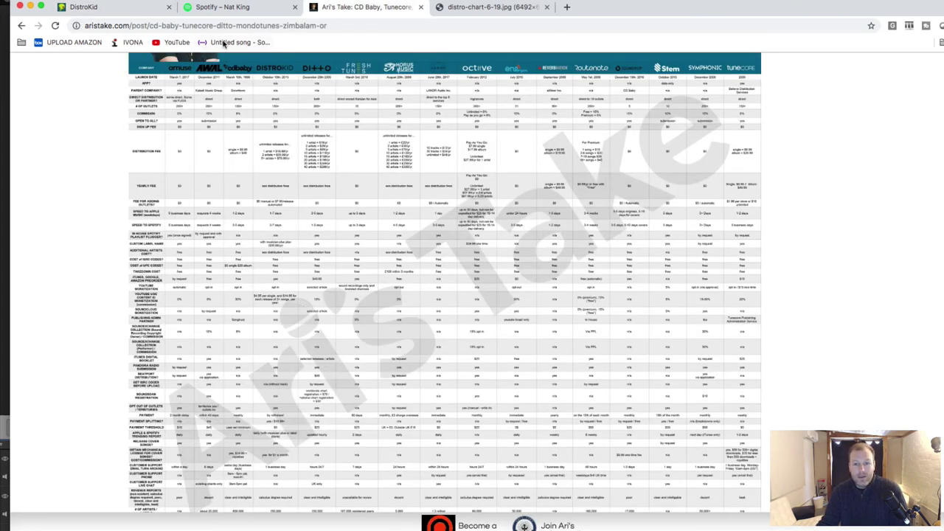
{"action": "left_click", "coordinate": [129, 13]}
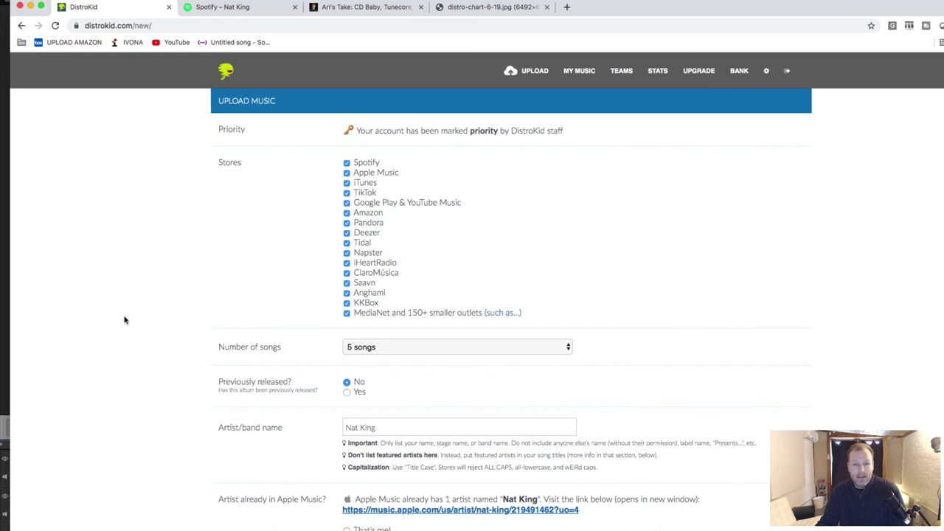